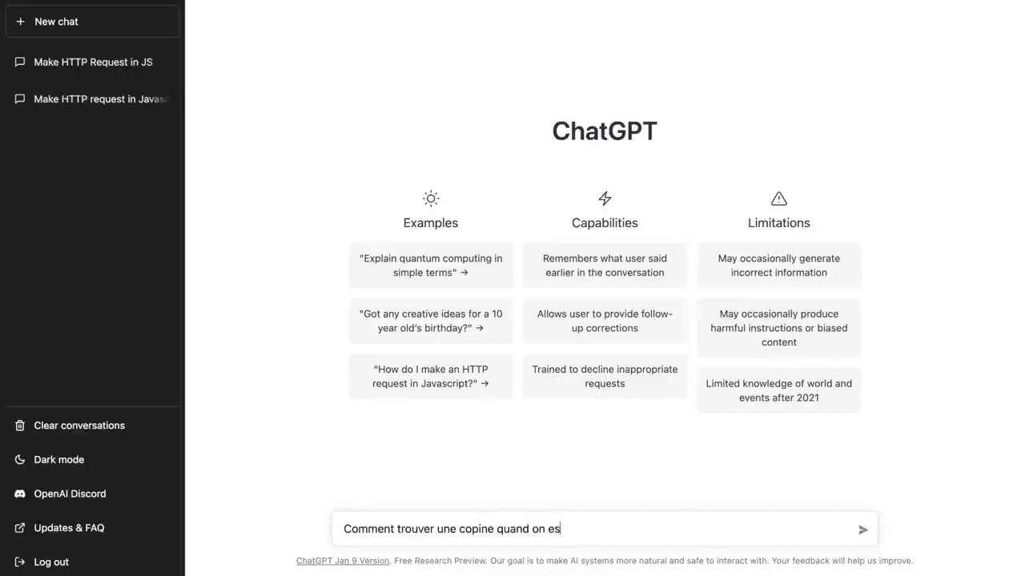
{"action": "type", "text": "?"}
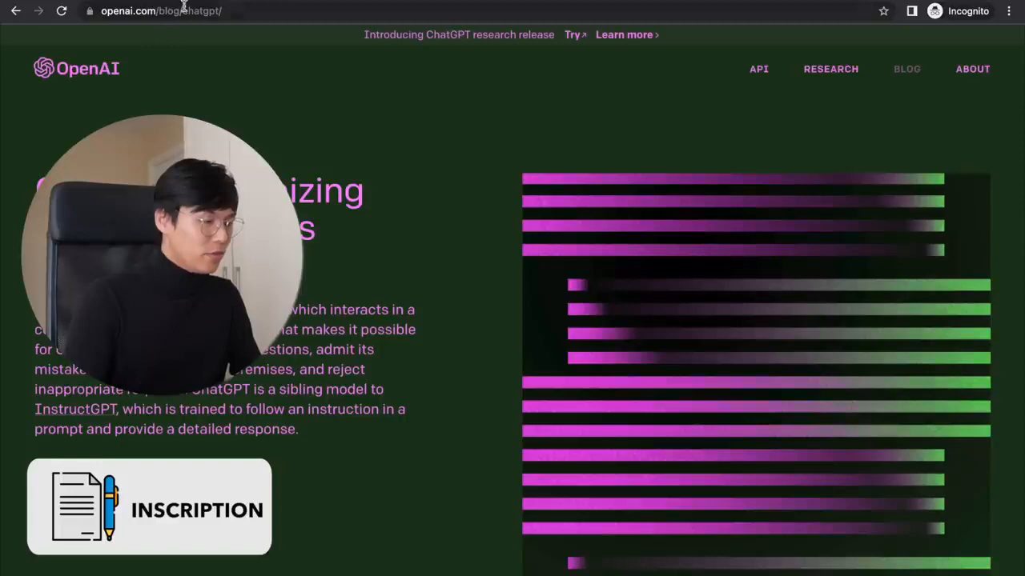
Step: Launch the ChatGPT web app from the OpenAI blog article at openai.com/blog/chatgpt
{"action": "left_click", "coordinate": [183, 10]}
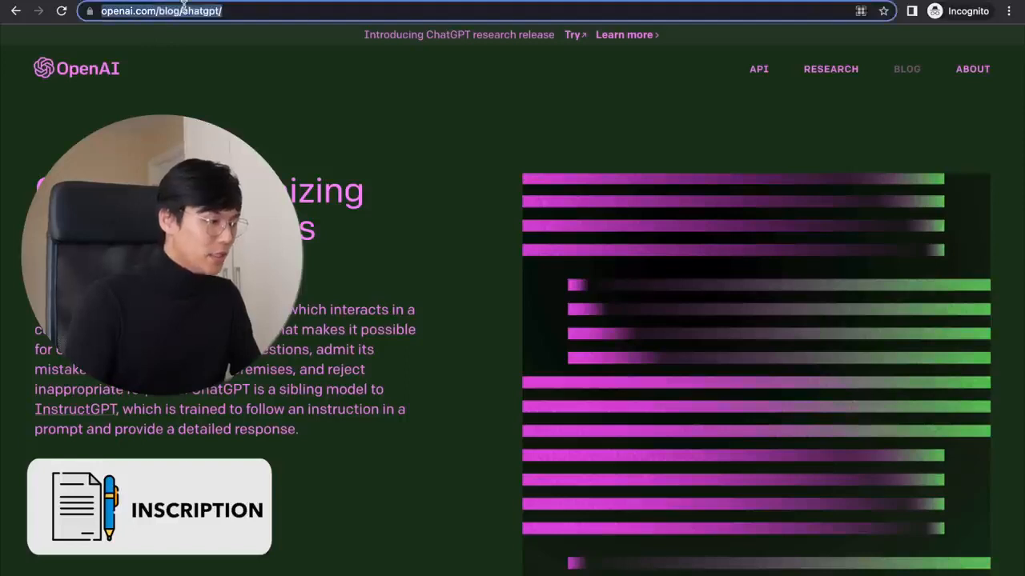
{"action": "left_click", "coordinate": [183, 7]}
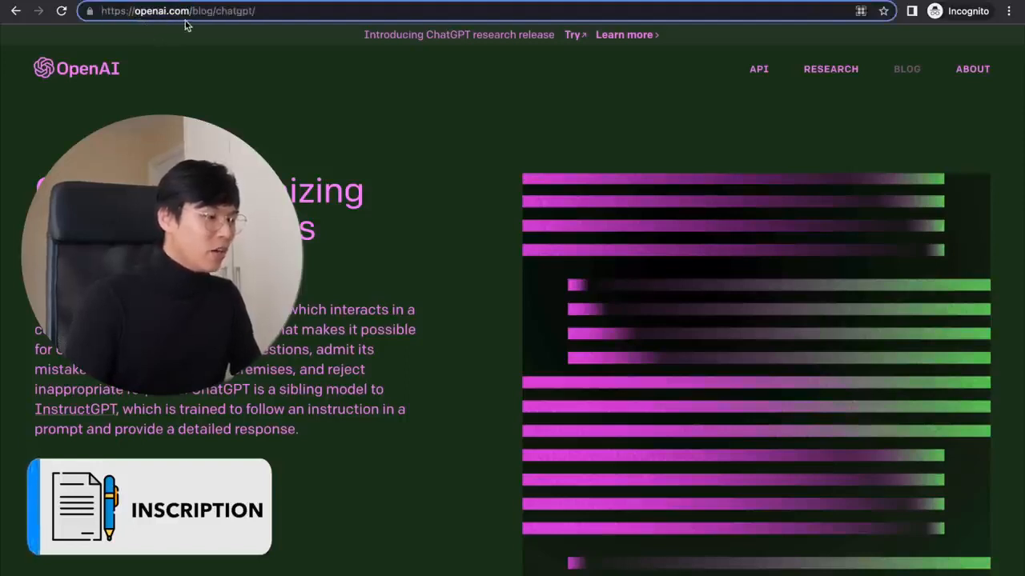
{"action": "left_click", "coordinate": [257, 130]}
{"action": "scroll", "coordinate": [257, 129], "scroll_direction": "down", "scroll_amount": 1}
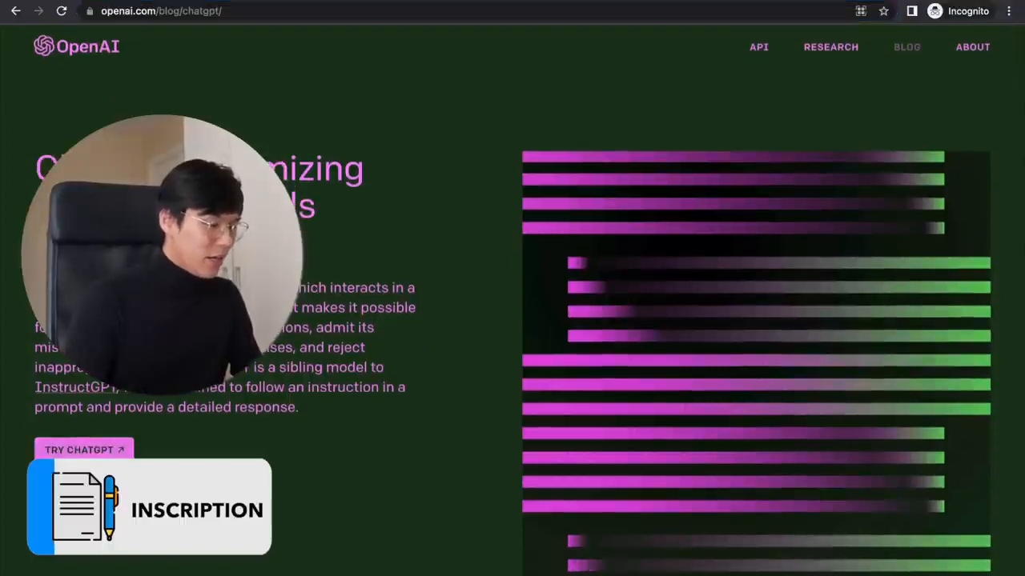
{"action": "left_click", "coordinate": [84, 450]}
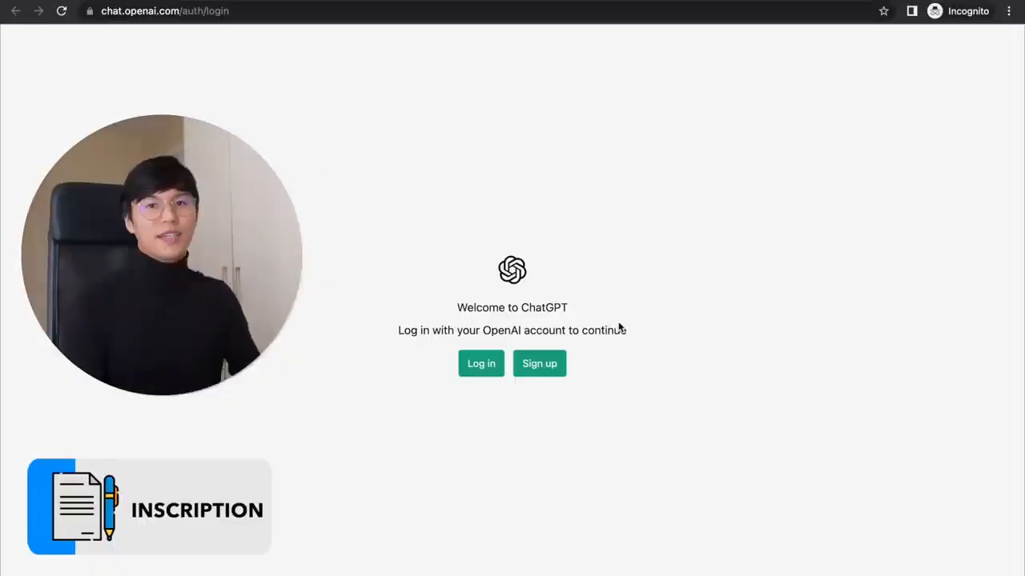
Step: Sign up for a new OpenAI account using a Google account
{"action": "left_click", "coordinate": [542, 377]}
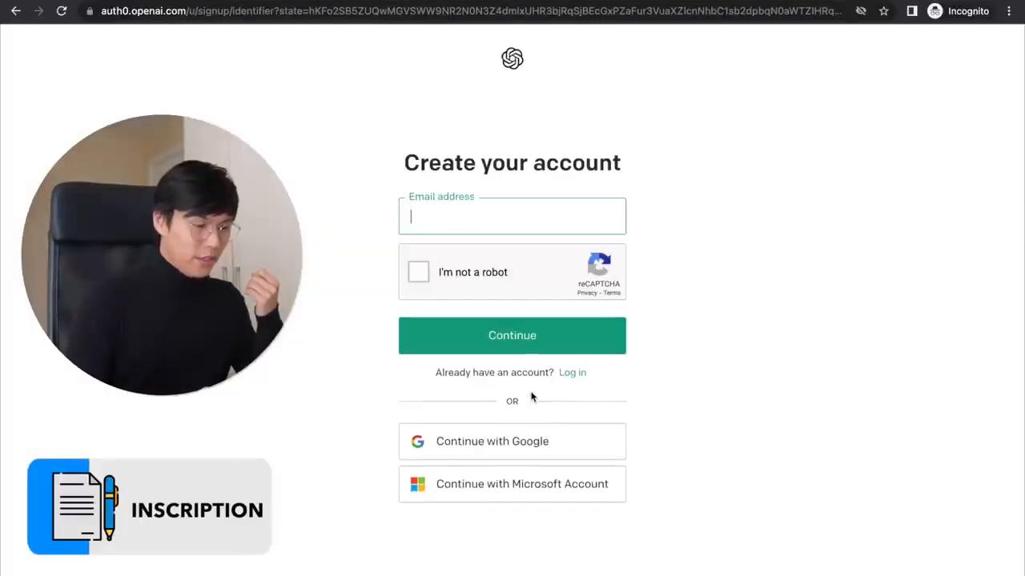
{"action": "left_click", "coordinate": [500, 444]}
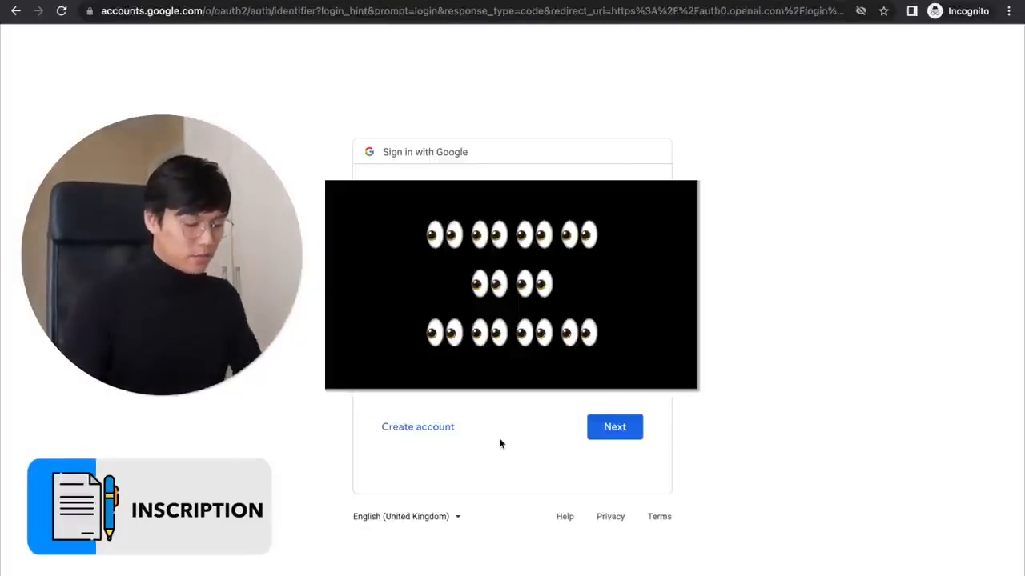
{"action": "key", "text": "Return"}
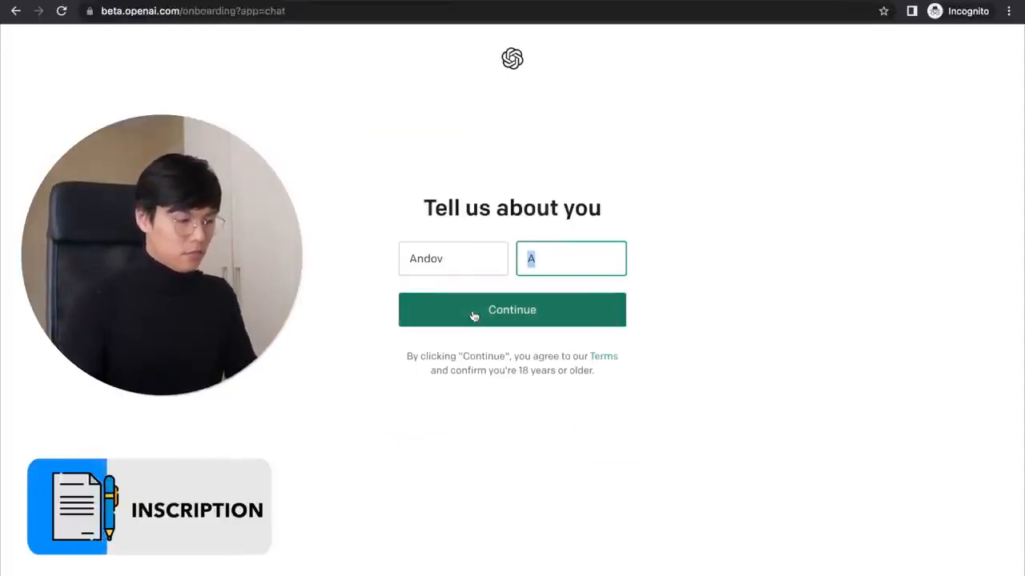
Step: Accept the prefilled first and last name and complete the phone number verification
{"action": "left_click", "coordinate": [475, 317]}
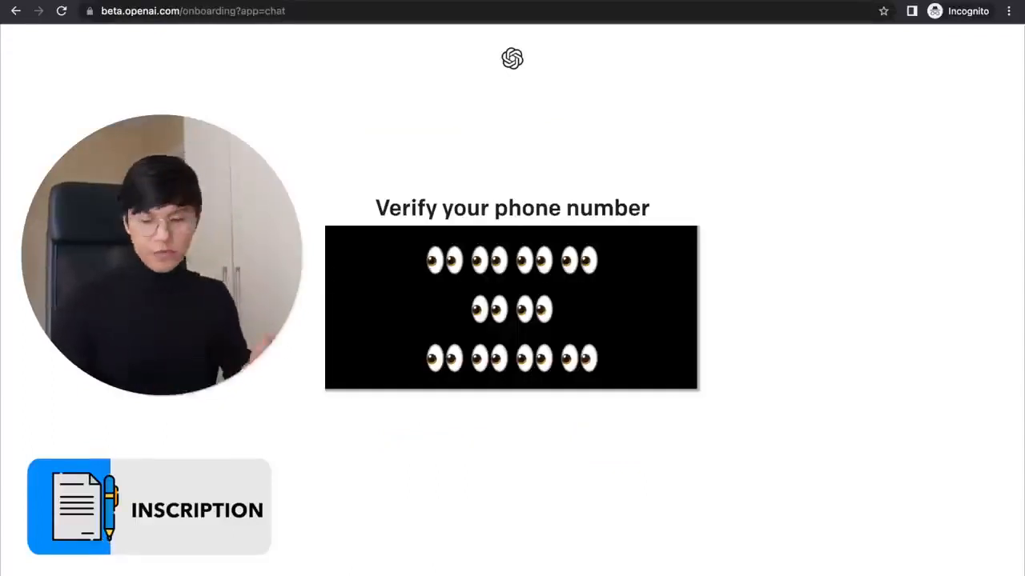
{"action": "key", "text": "Return"}
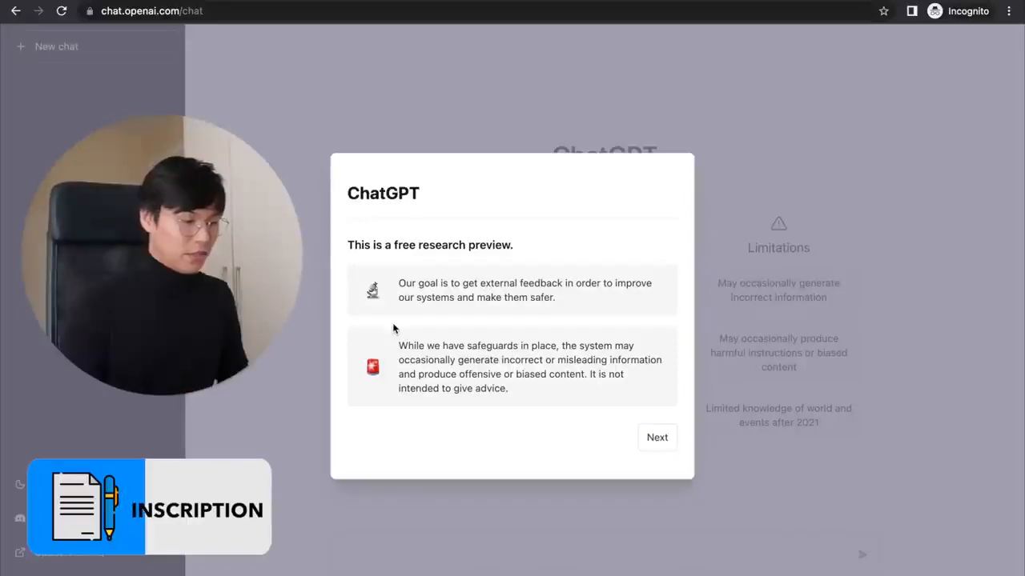
Step: Read through the introductory notices on the research preview, data collection and feedback, and finish the introduction
{"action": "left_click_drag", "start_coordinate": [393, 245], "coordinate": [468, 246]}
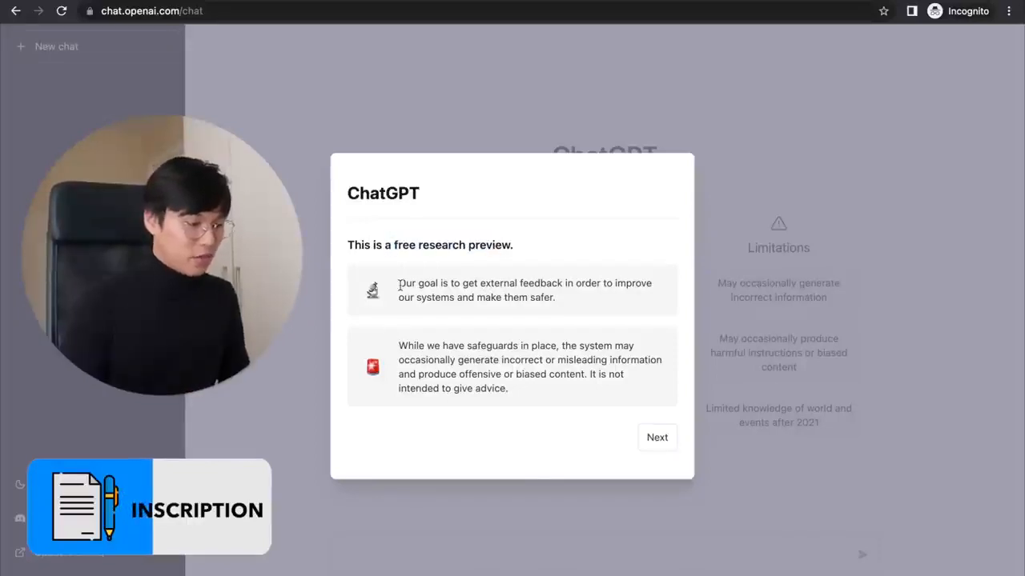
{"action": "left_click_drag", "start_coordinate": [399, 284], "coordinate": [619, 300]}
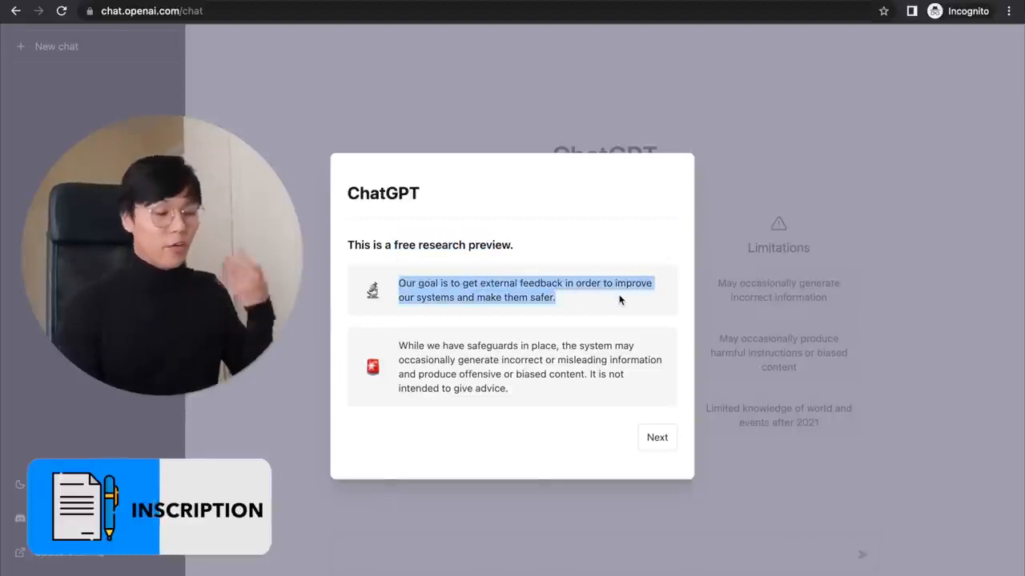
{"action": "left_click_drag", "start_coordinate": [398, 345], "coordinate": [526, 412]}
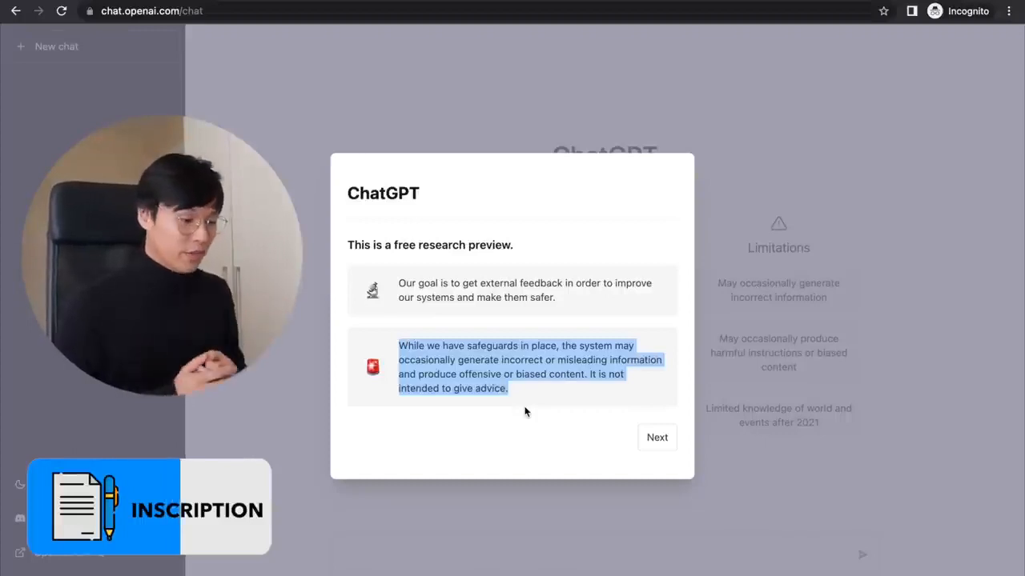
{"action": "left_click", "coordinate": [657, 438]}
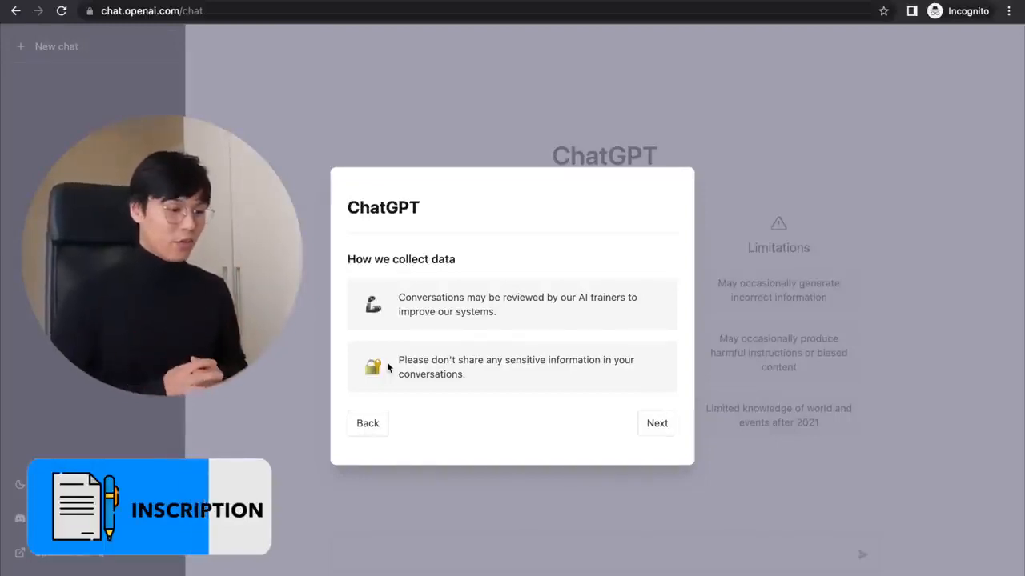
{"action": "left_click_drag", "start_coordinate": [398, 356], "coordinate": [478, 383]}
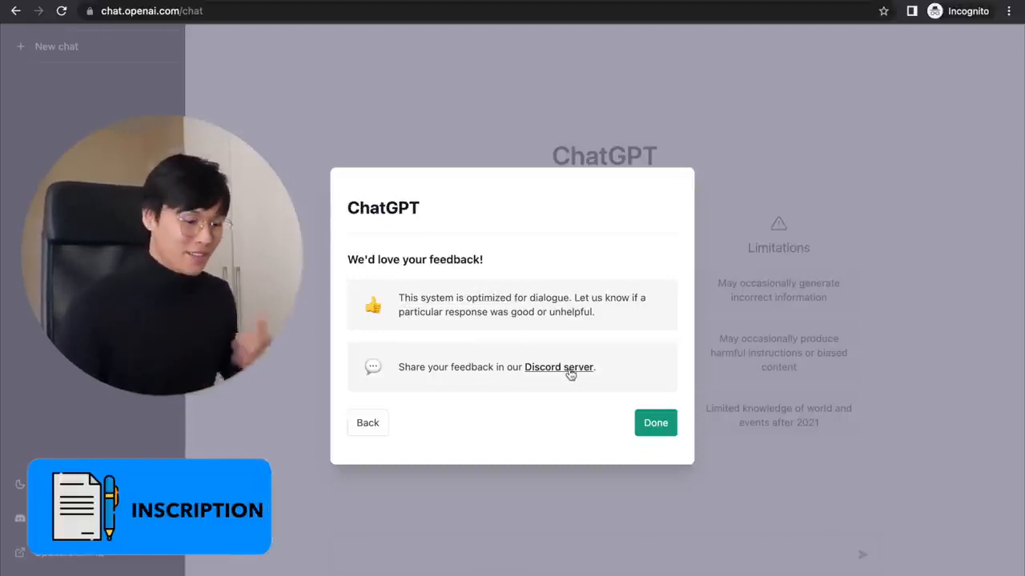
{"action": "left_click", "coordinate": [658, 424]}
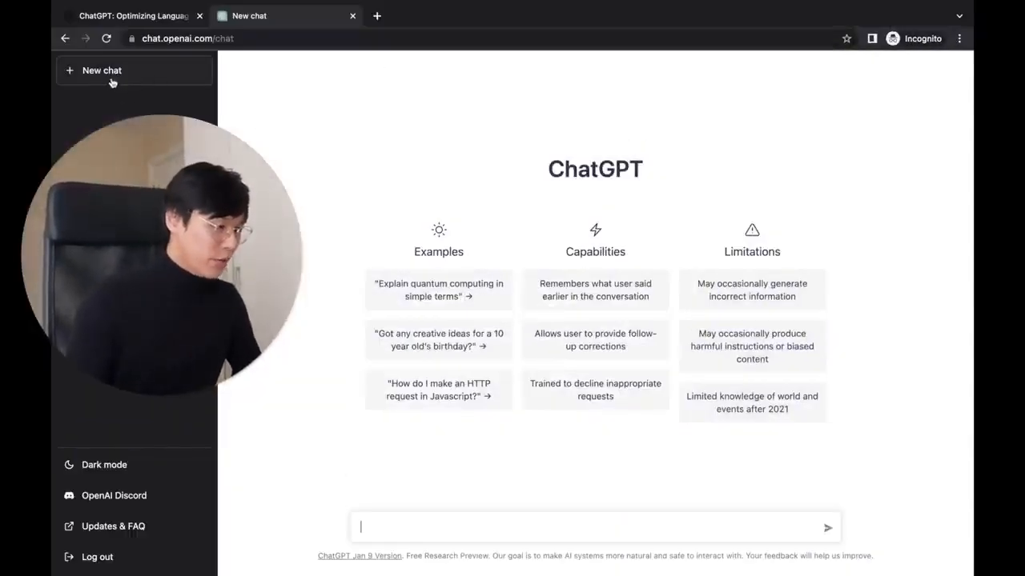
Step: Switch the interface to dark mode and back to light mode
{"action": "left_click", "coordinate": [104, 465]}
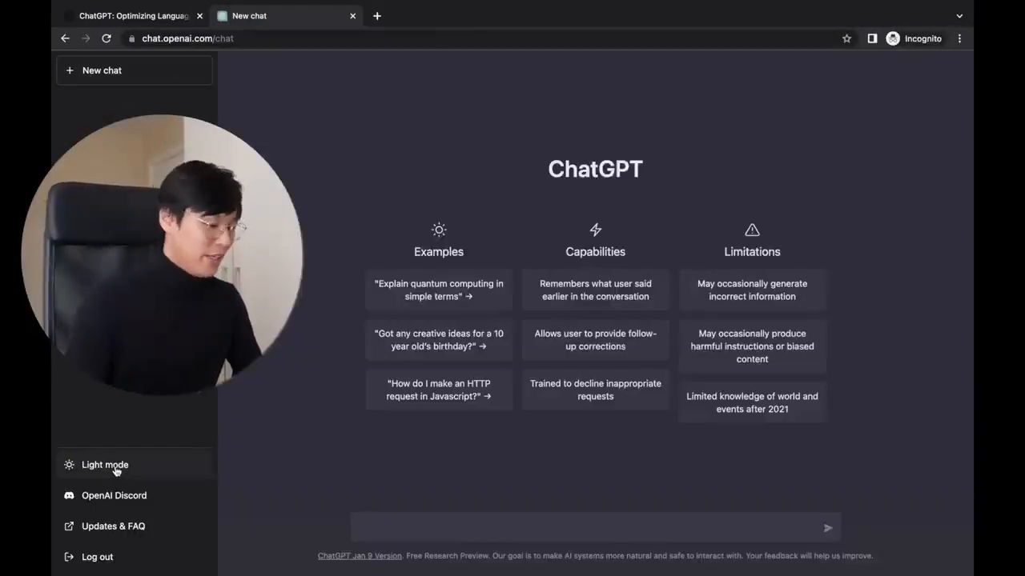
{"action": "left_click", "coordinate": [115, 470]}
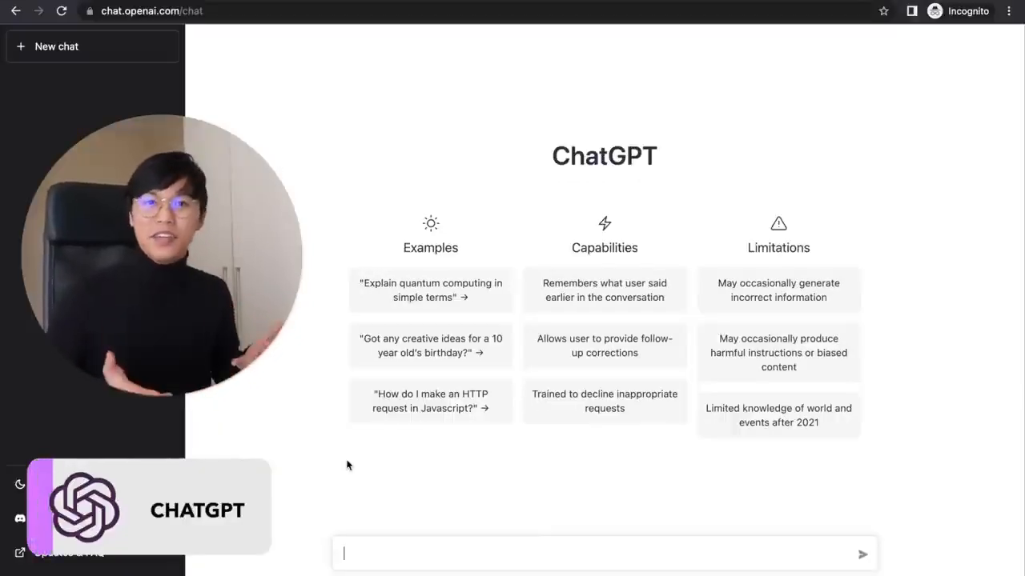
Step: Ask ChatGPT the question "Qu'est ce que chatGPT ?"
{"action": "type", "text": "Qu'est ce que cha"}
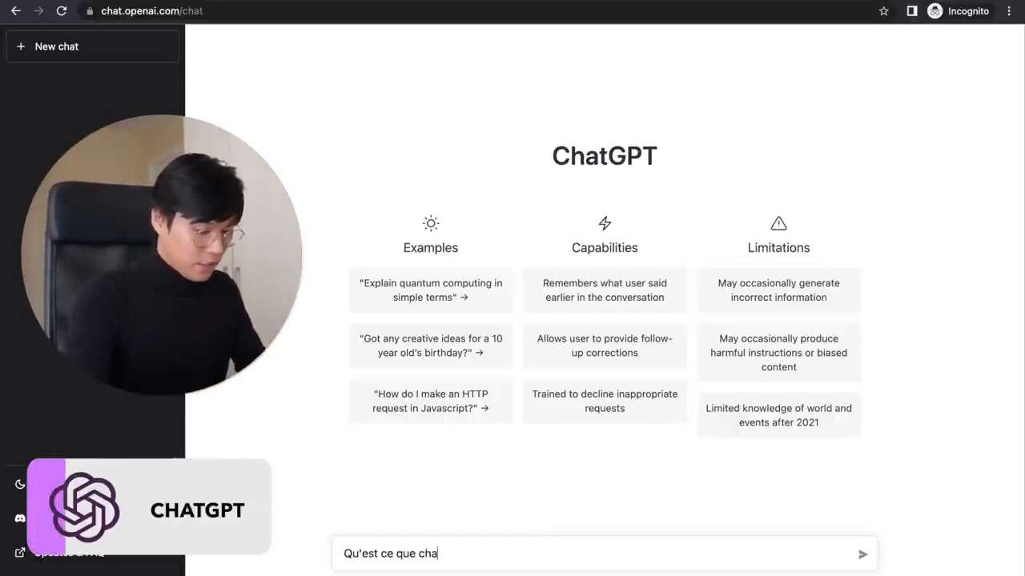
{"action": "type", "text": "tGPT"}
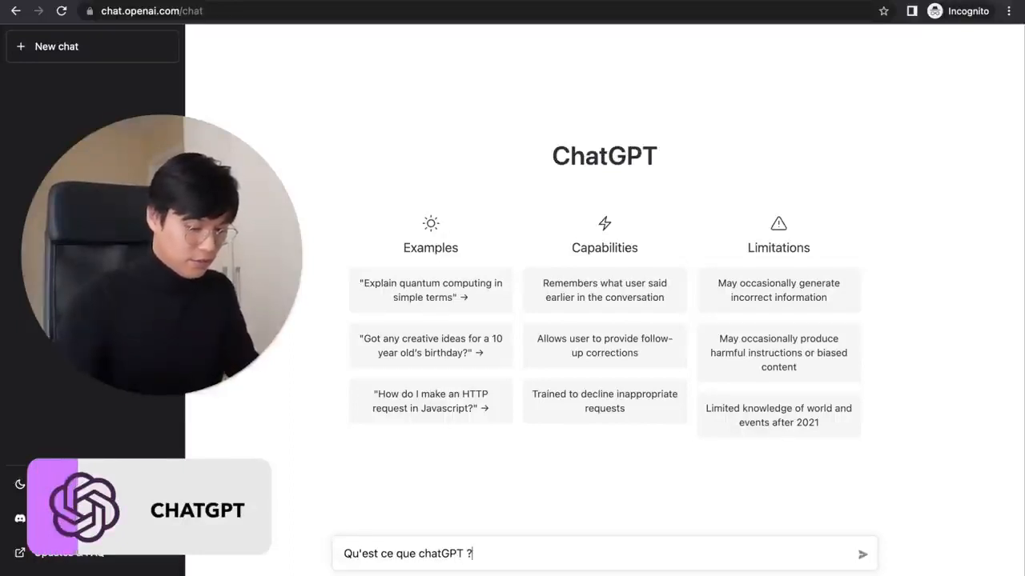
{"action": "type", "text": " ?"}
{"action": "key", "text": "Return"}
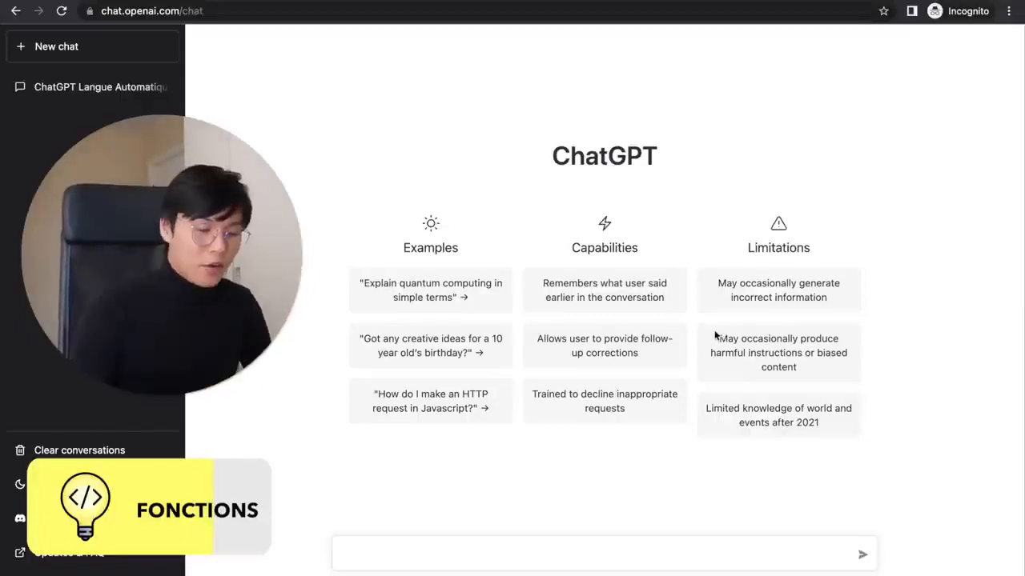
Step: Review the listed limitations and ask in the new chat "Qui est le dernier champion du monde de foot ?"
{"action": "left_click_drag", "start_coordinate": [718, 338], "coordinate": [799, 370]}
{"action": "left_click", "coordinate": [799, 370]}
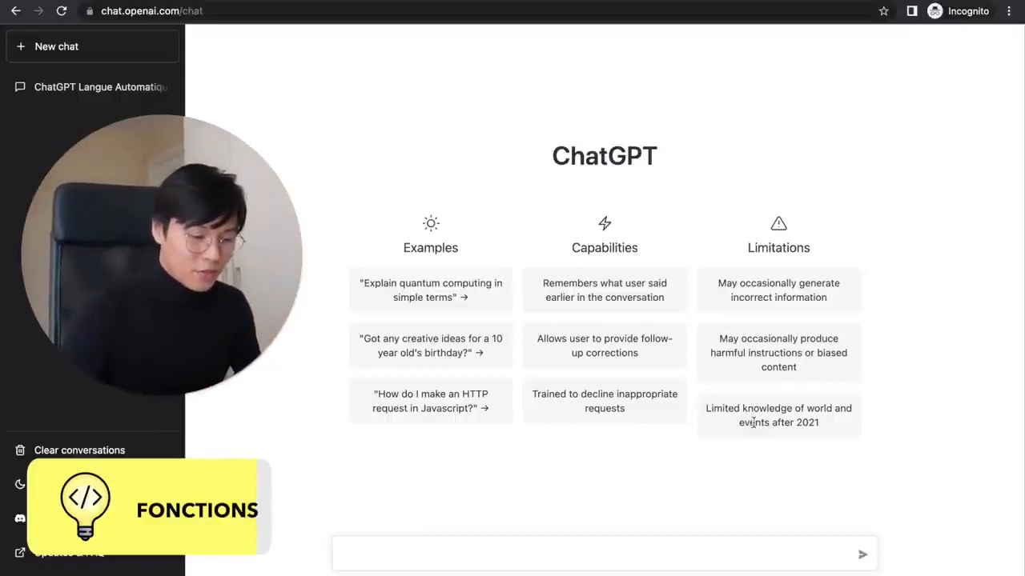
{"action": "type", "text": "Qui est le dernier champion du monde de foot ?"}
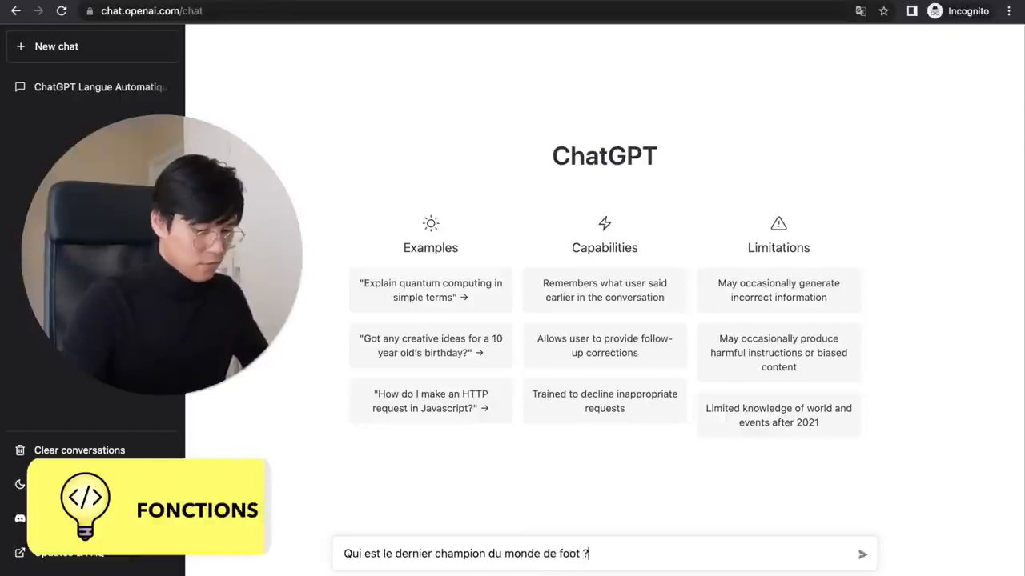
{"action": "key", "text": "Return"}
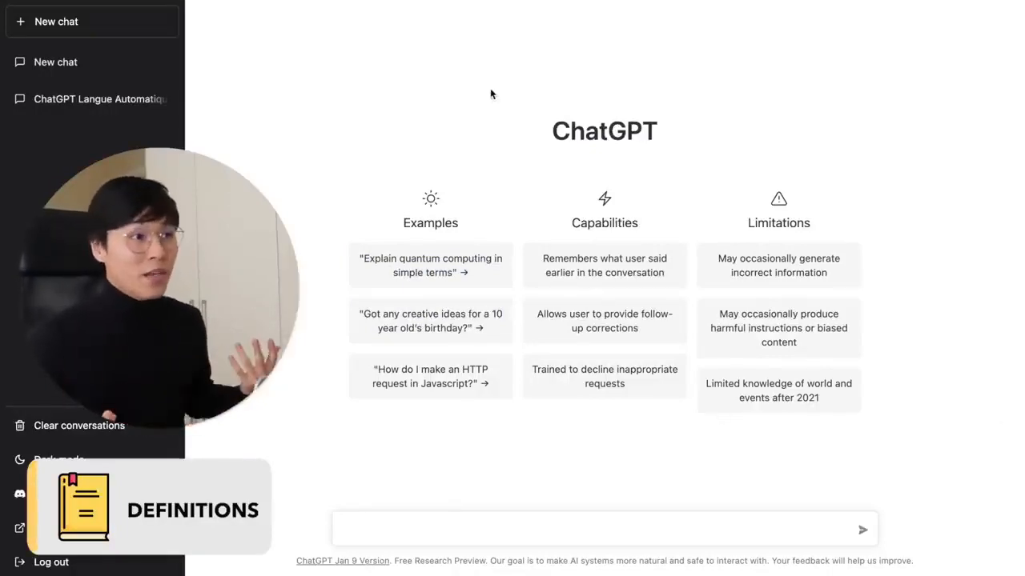
Step: Ask in a new chat for a definition with "qu'est ce que le développé chouché"
{"action": "type", "text": "qu"}
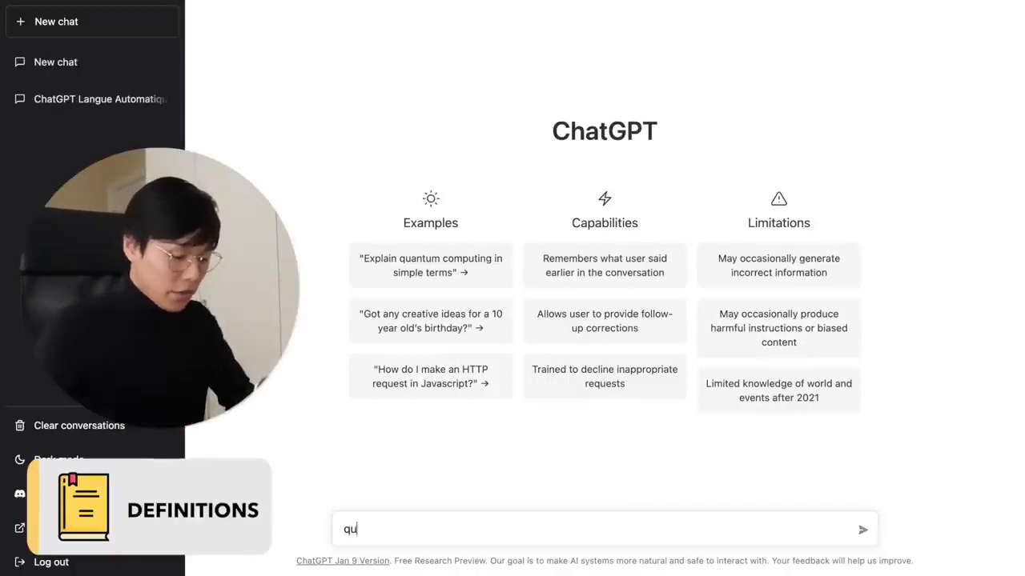
{"action": "type", "text": "'est ce que le "}
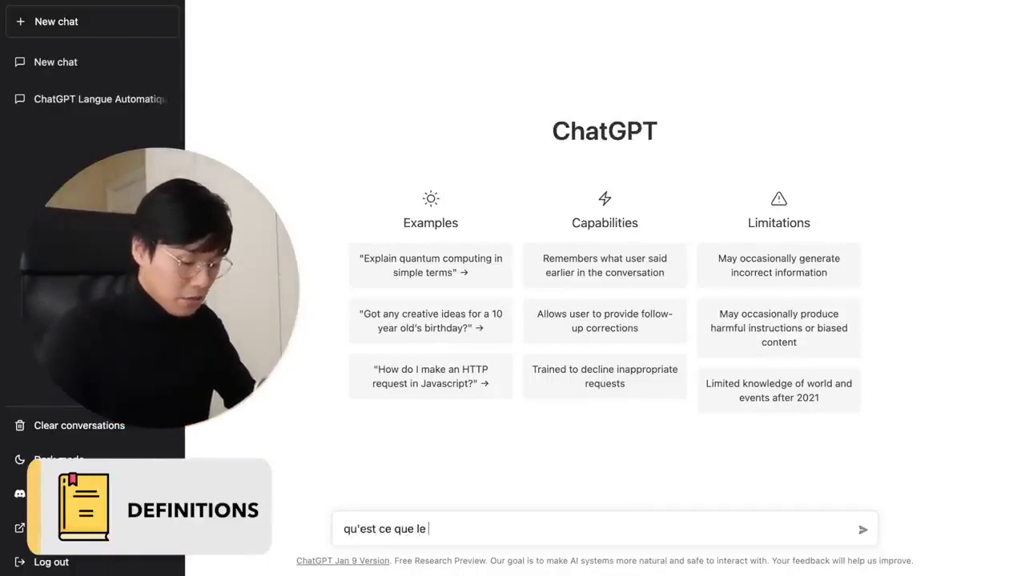
{"action": "type", "text": "développé "}
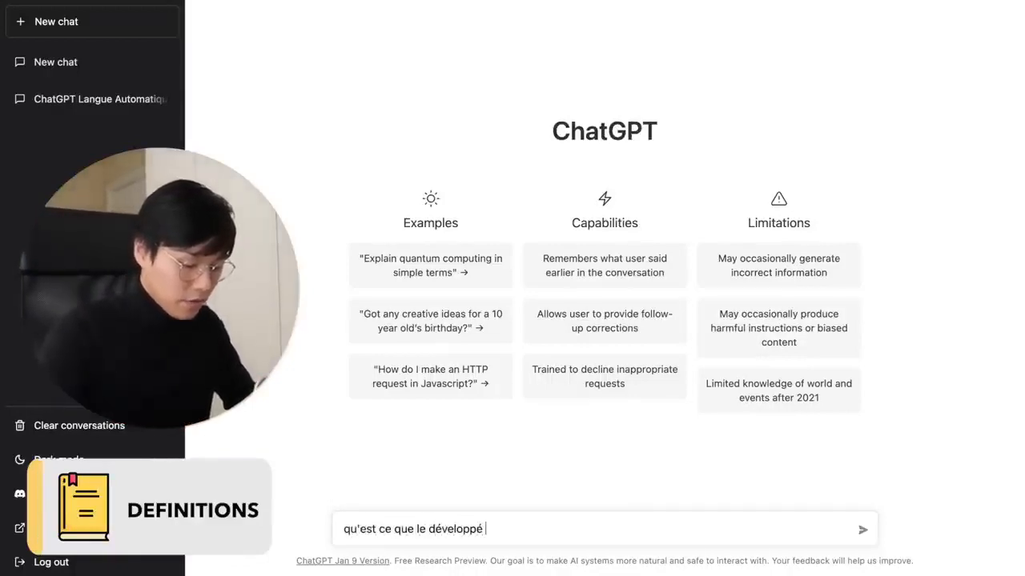
{"action": "type", "text": "chouché"}
{"action": "key", "text": "Return"}
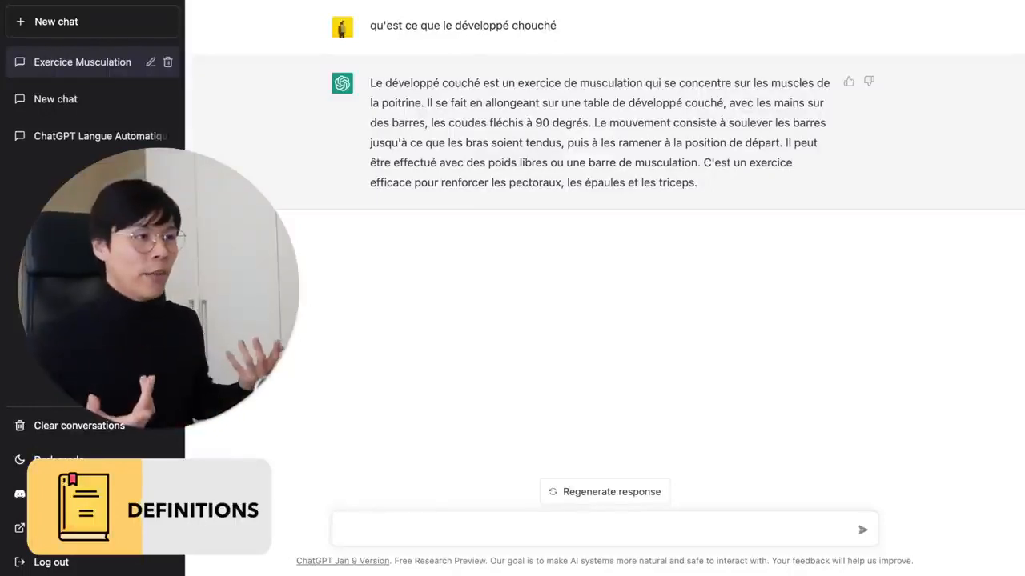
Step: Ask in the same chat "en programmation qu'est ce que le polymorphisme ?"
{"action": "type", "text": "e"}
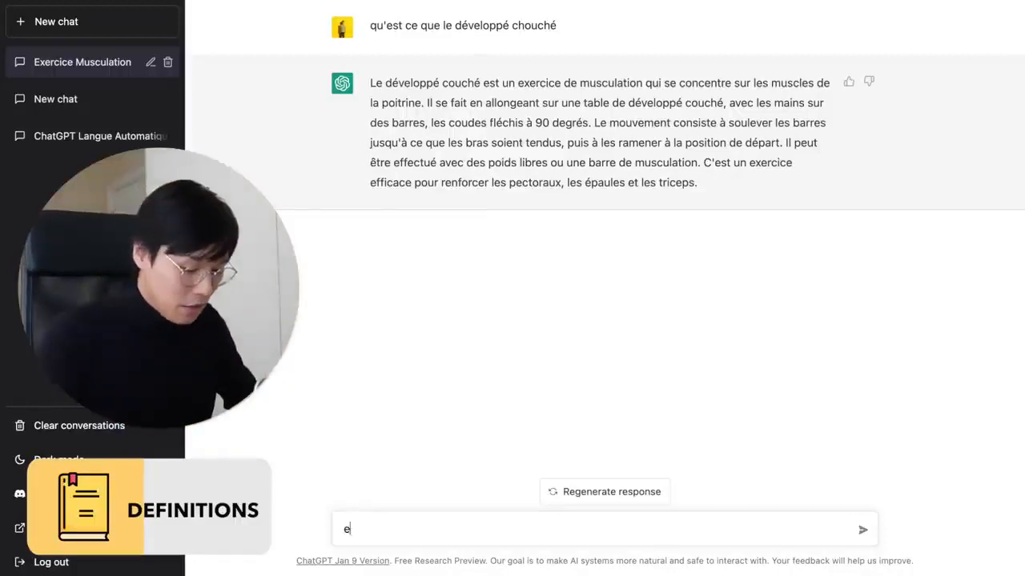
{"action": "type", "text": "n programmation qu'est ce que le polymorphisme ?"}
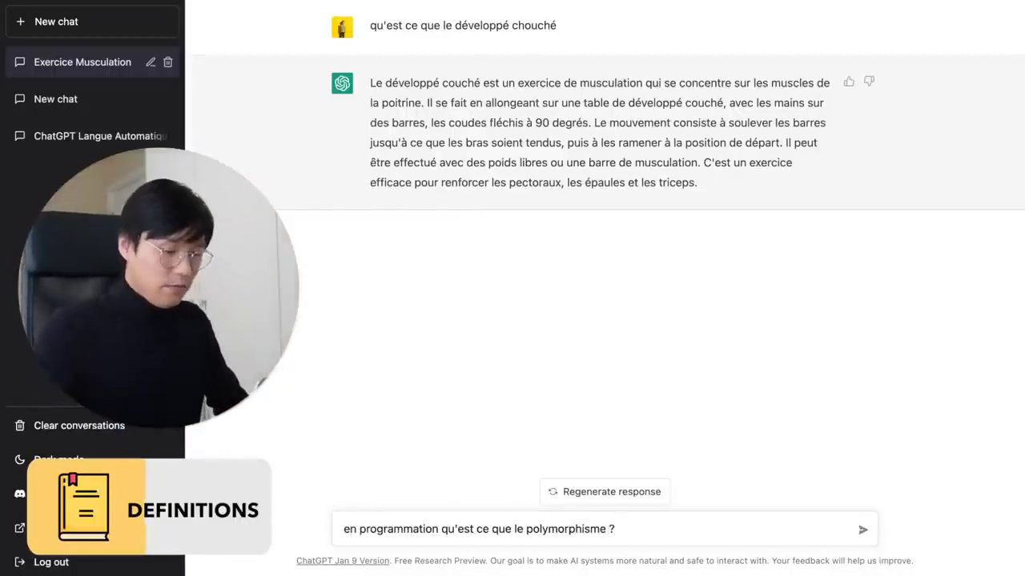
{"action": "key", "text": "Return"}
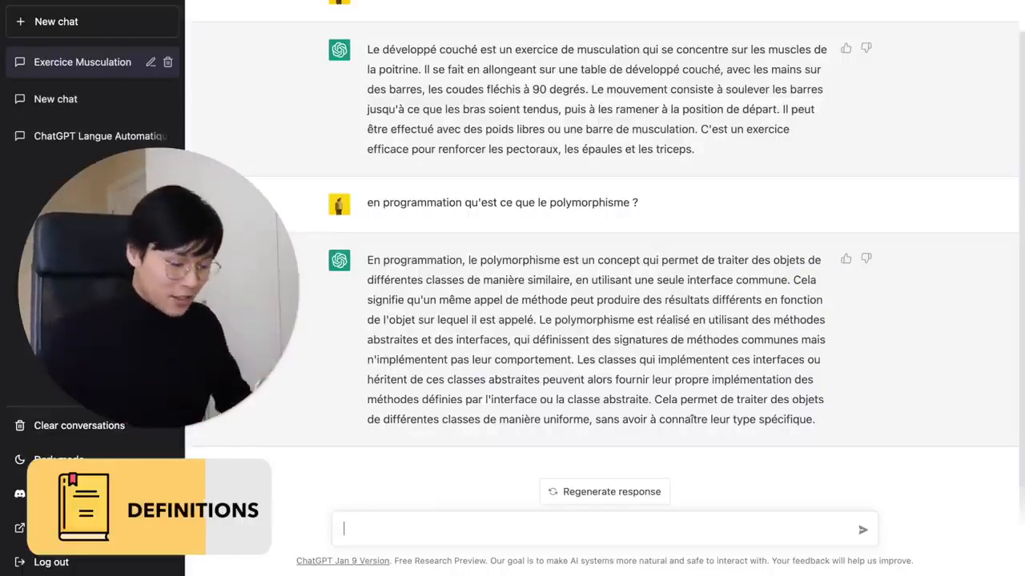
Step: Request a simpler explanation of polymorphism with "Explique moi comme ci j'avais 10 ans"
{"action": "type", "text": "Explique moi comme ci j'avai"}
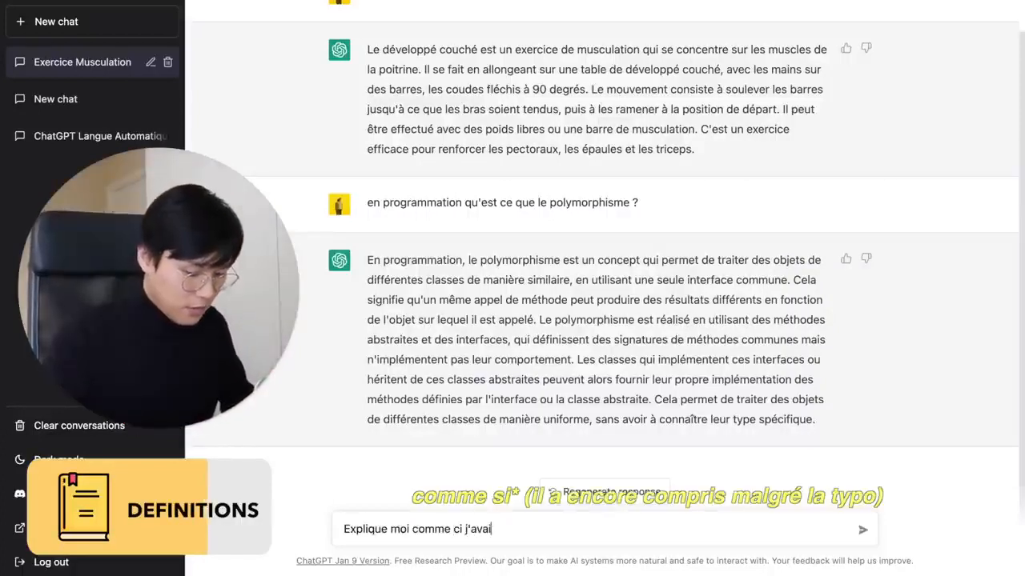
{"action": "type", "text": "s 10 ans"}
{"action": "key", "text": "Return"}
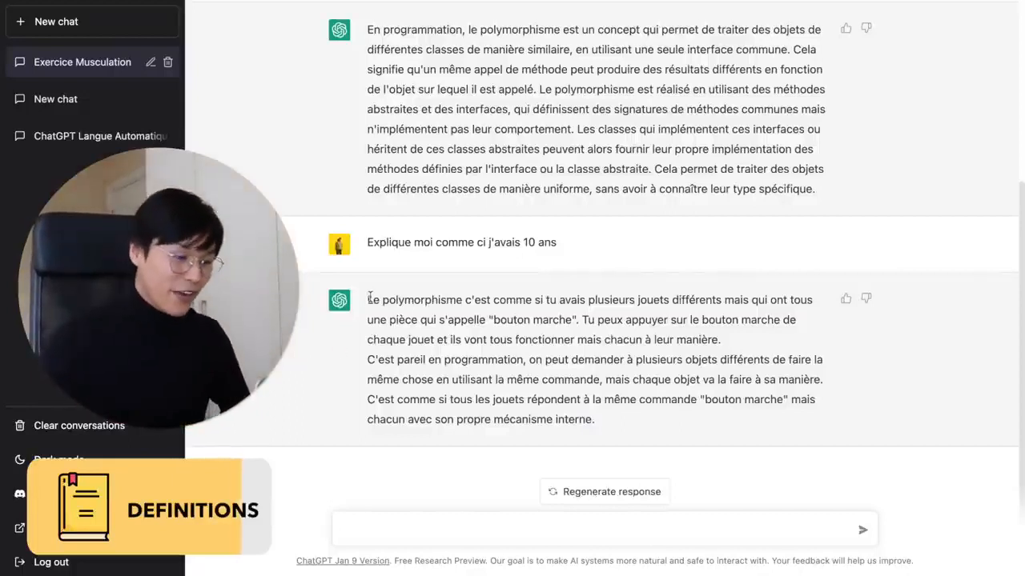
Step: Compare the simplified explanation of polymorphism with the original technical answer
{"action": "left_click_drag", "start_coordinate": [417, 320], "coordinate": [604, 421]}
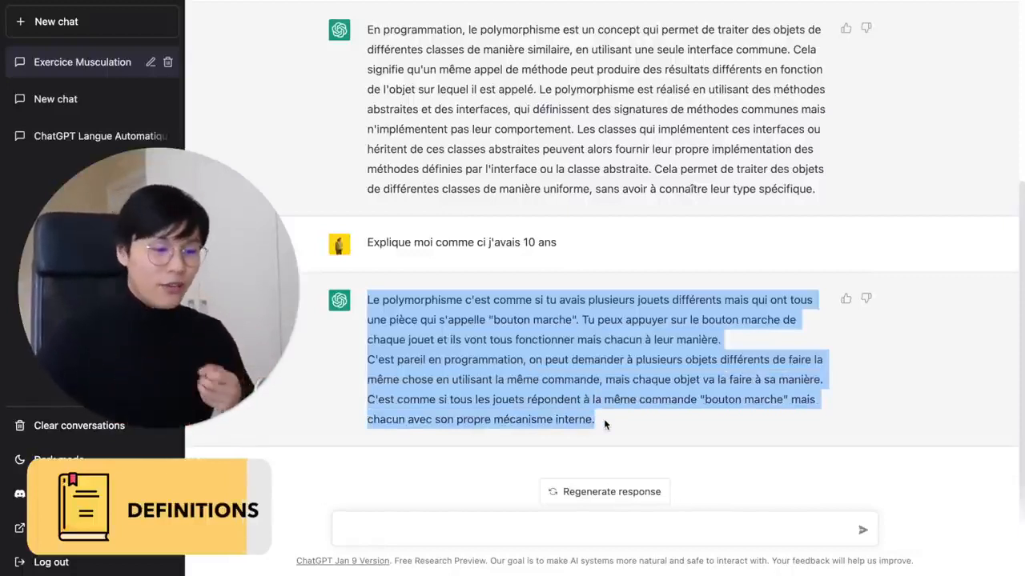
{"action": "scroll", "coordinate": [604, 418], "scroll_direction": "up", "scroll_amount": 1}
{"action": "left_click_drag", "start_coordinate": [827, 220], "coordinate": [354, 62]}
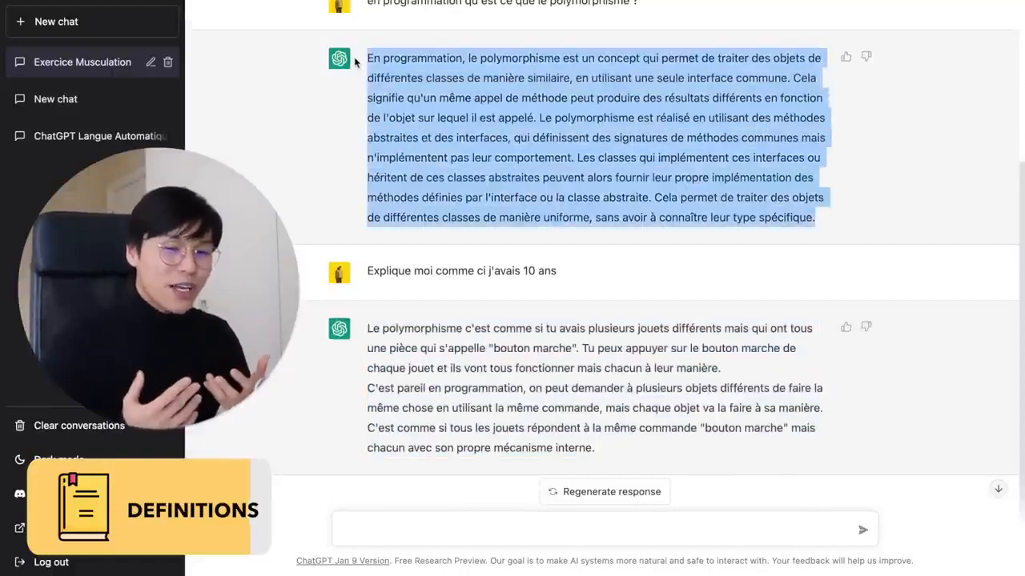
{"action": "scroll", "coordinate": [355, 62], "scroll_direction": "down", "scroll_amount": 1}
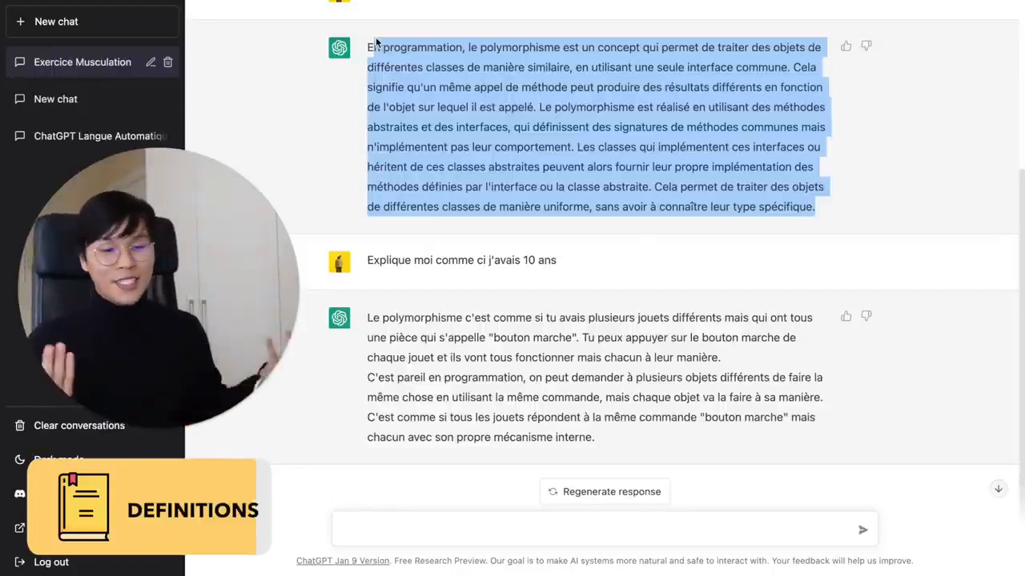
{"action": "scroll", "coordinate": [376, 42], "scroll_direction": "up", "scroll_amount": 1}
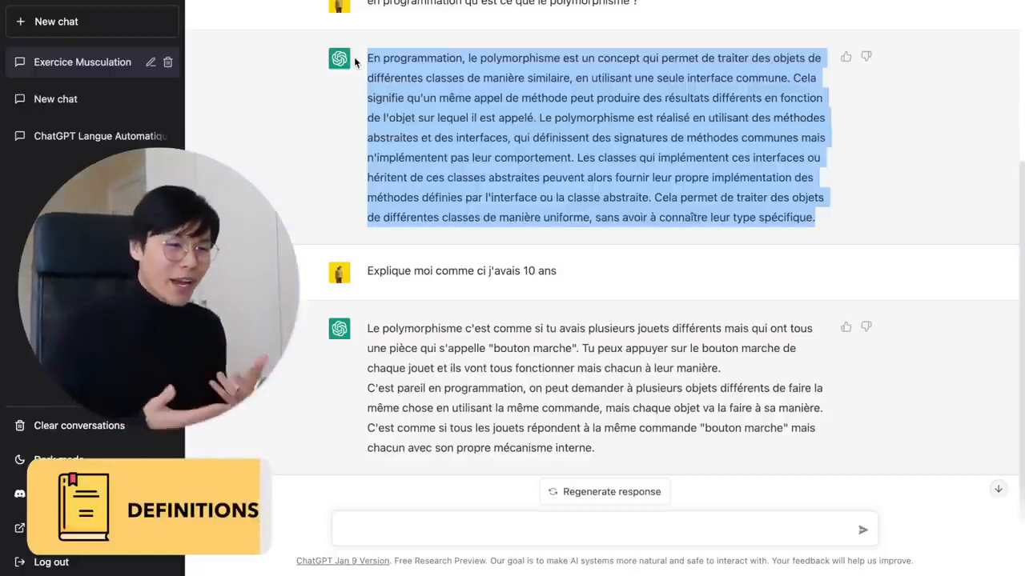
{"action": "scroll", "coordinate": [354, 57], "scroll_direction": "up", "scroll_amount": 2}
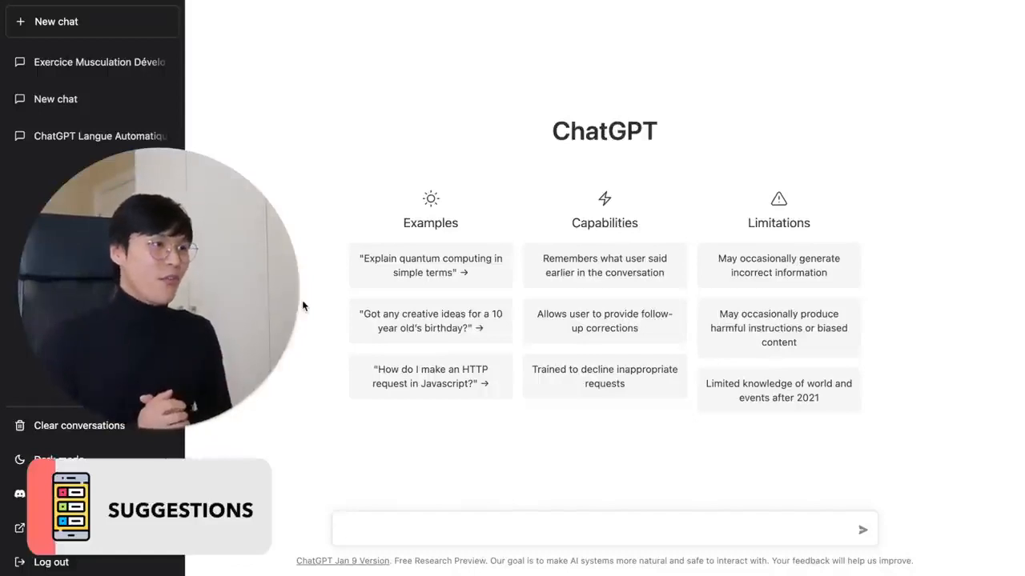
Step: Ask in a new chat for dinner suggestions with "Peux-tu me recommander 5 plats à anger ce soir ?"
{"action": "type", "text": "Peux-tu me recommander 5 plats à anger ce soir"}
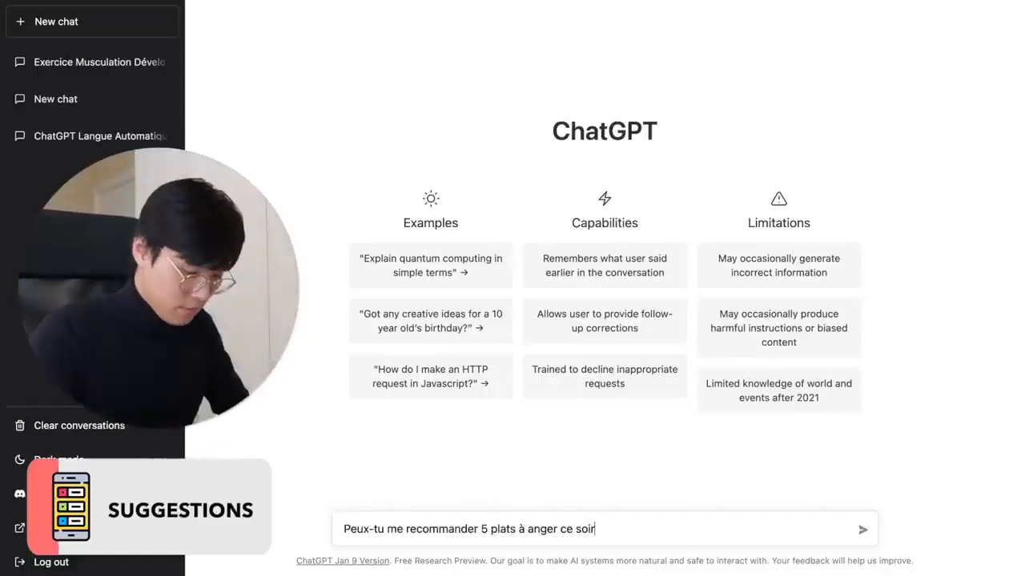
{"action": "type", "text": " ?"}
{"action": "key", "text": "Return"}
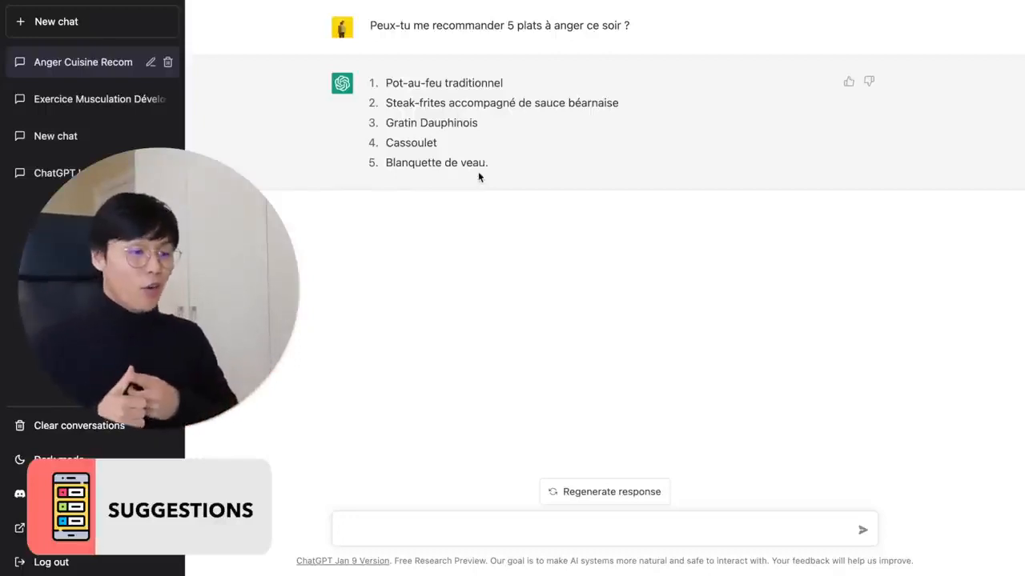
Step: Refine the dish recommendations in the same chat with "Je préfère la nourriture asiatique"
{"action": "left_click", "coordinate": [392, 531]}
{"action": "type", "text": "Je pré"}
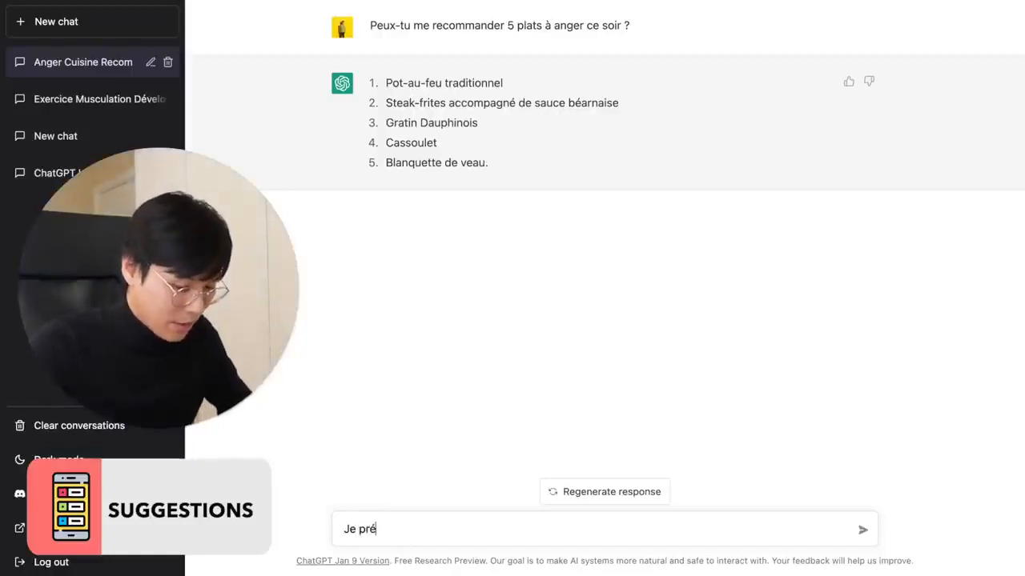
{"action": "type", "text": "fère la nourriture asiatique"}
{"action": "key", "text": "Return"}
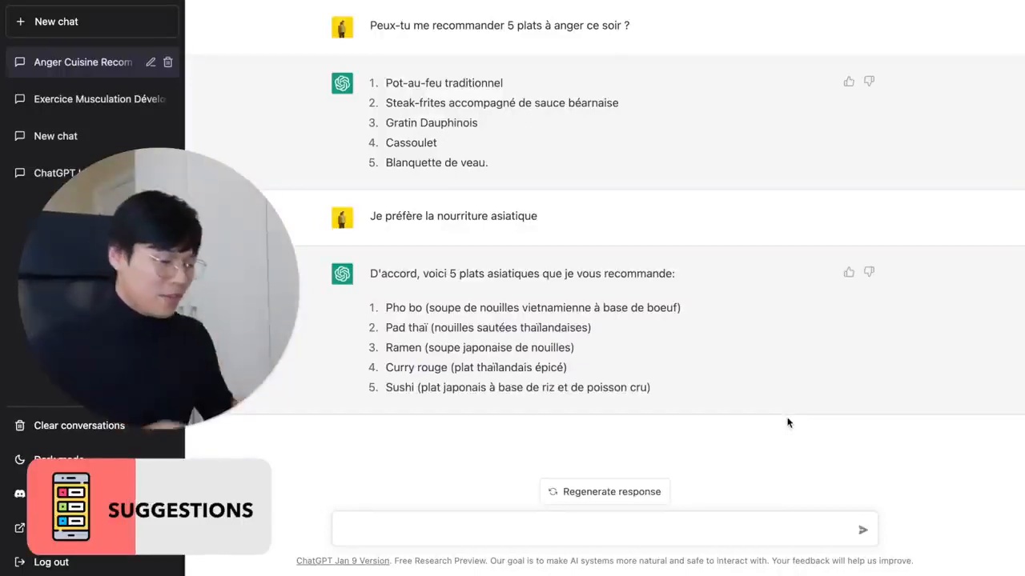
Step: Add a dietary restriction to the dish recommendations with the message "Je suis allergique aux nouilles"
{"action": "left_click", "coordinate": [692, 529]}
{"action": "type", "text": "Je suis"}
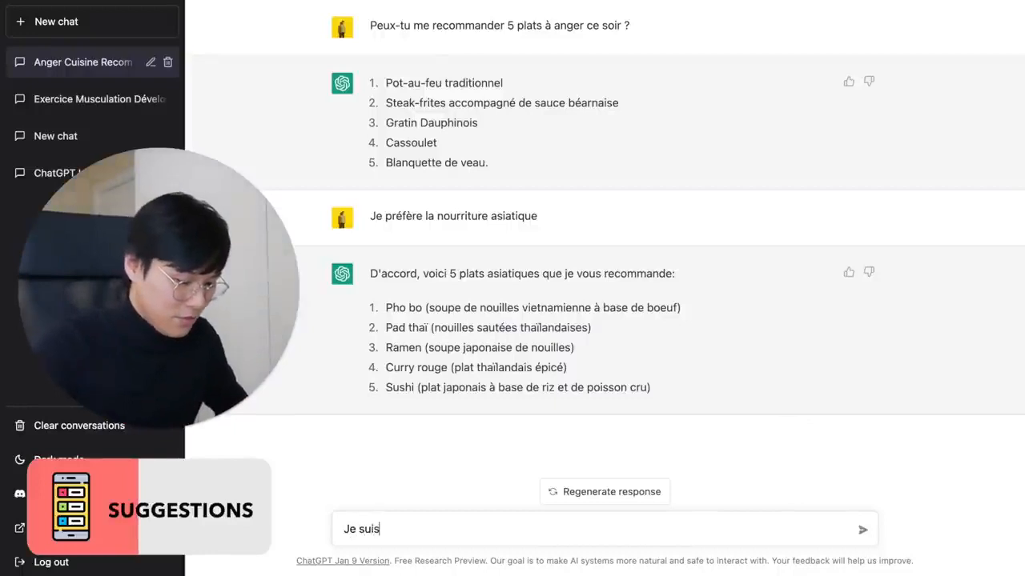
{"action": "type", "text": " allergique a"}
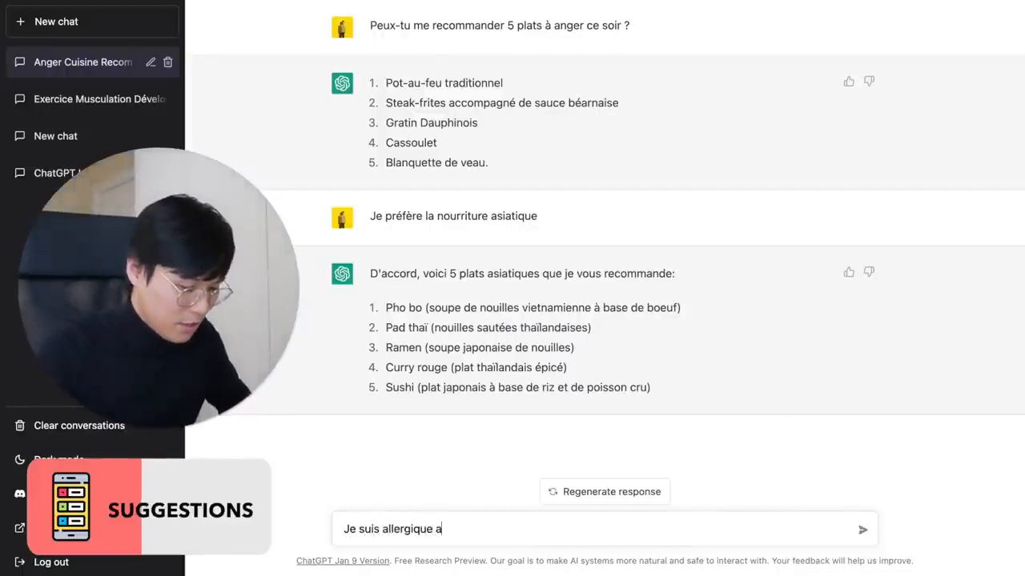
{"action": "type", "text": "ux nouilles"}
{"action": "key", "text": "Return"}
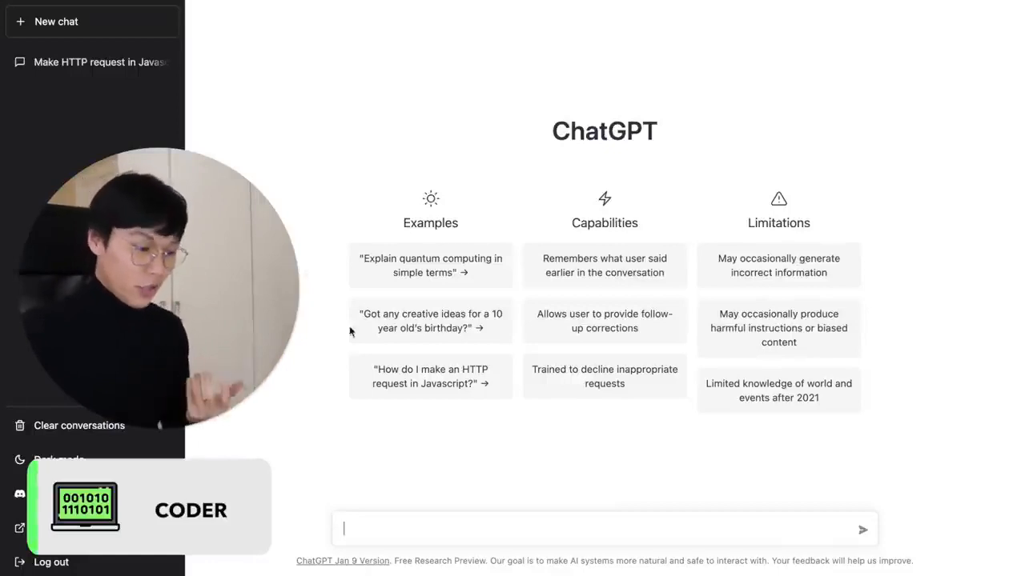
Step: Submit the example prompt "How do I make an HTTP request in Javascript?" and review the code samples in the answer
{"action": "left_click", "coordinate": [425, 391]}
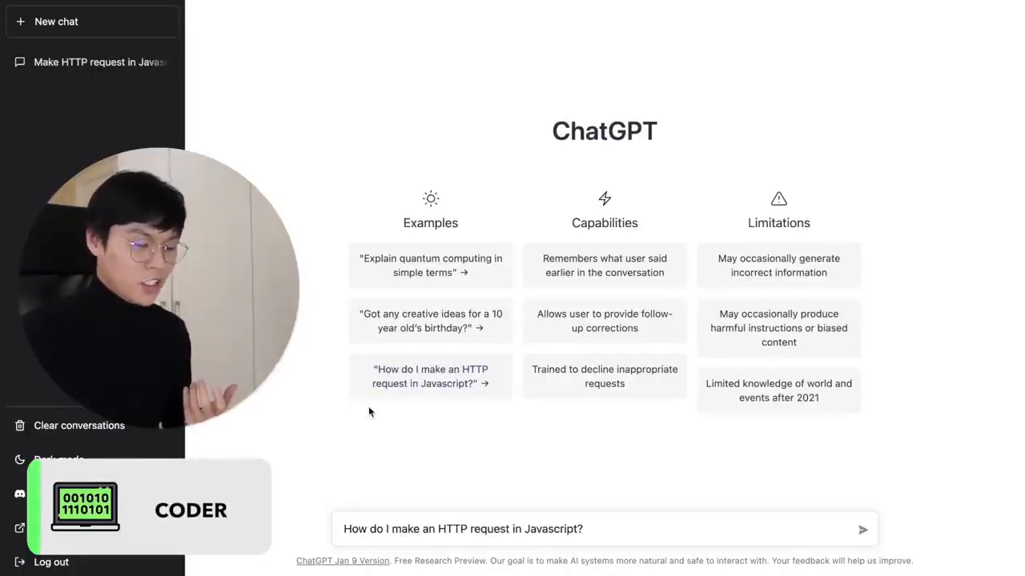
{"action": "left_click", "coordinate": [862, 530]}
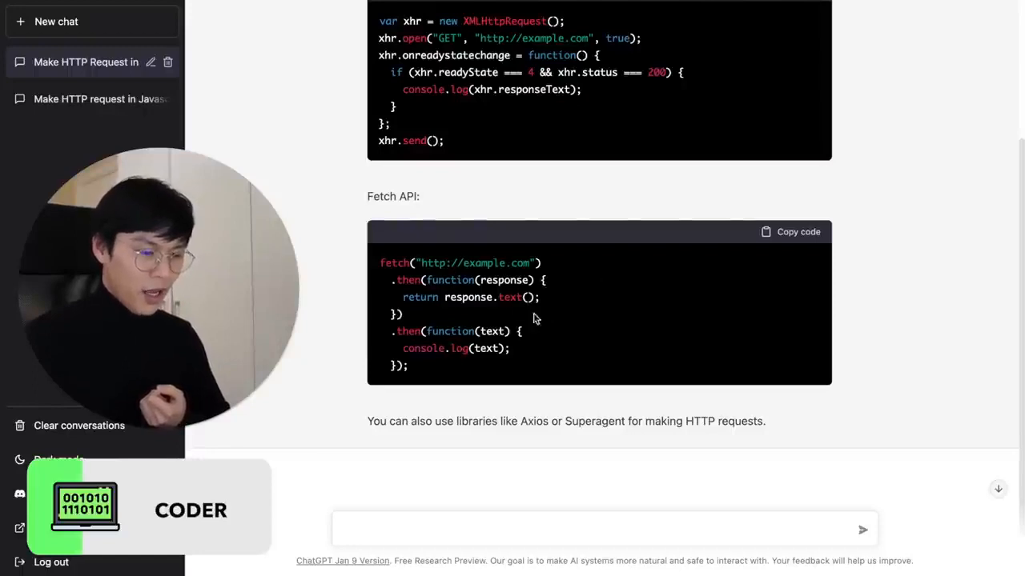
{"action": "scroll", "coordinate": [691, 297], "scroll_direction": "down", "scroll_amount": 1}
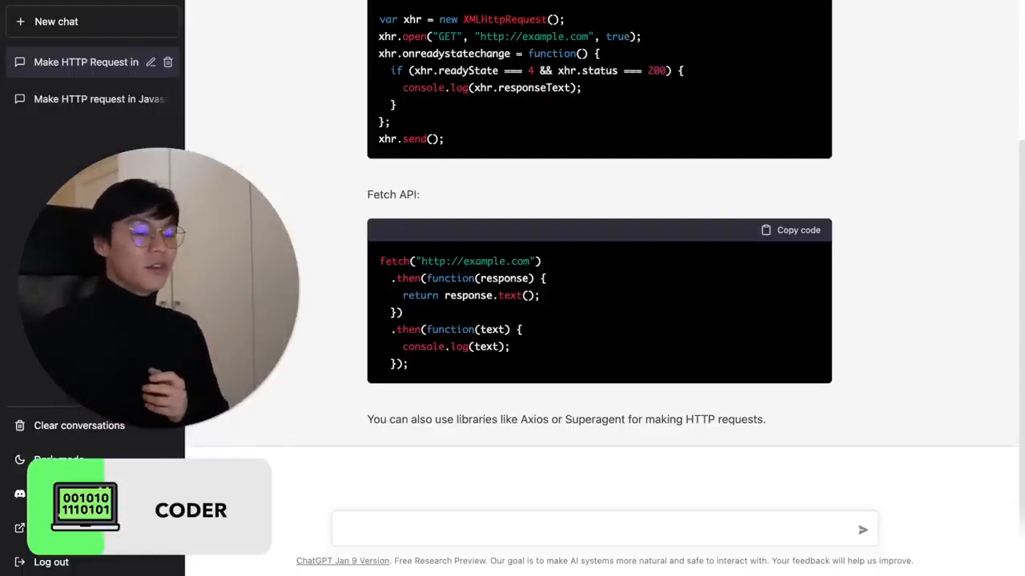
{"action": "scroll", "coordinate": [468, 282], "scroll_direction": "up", "scroll_amount": 3}
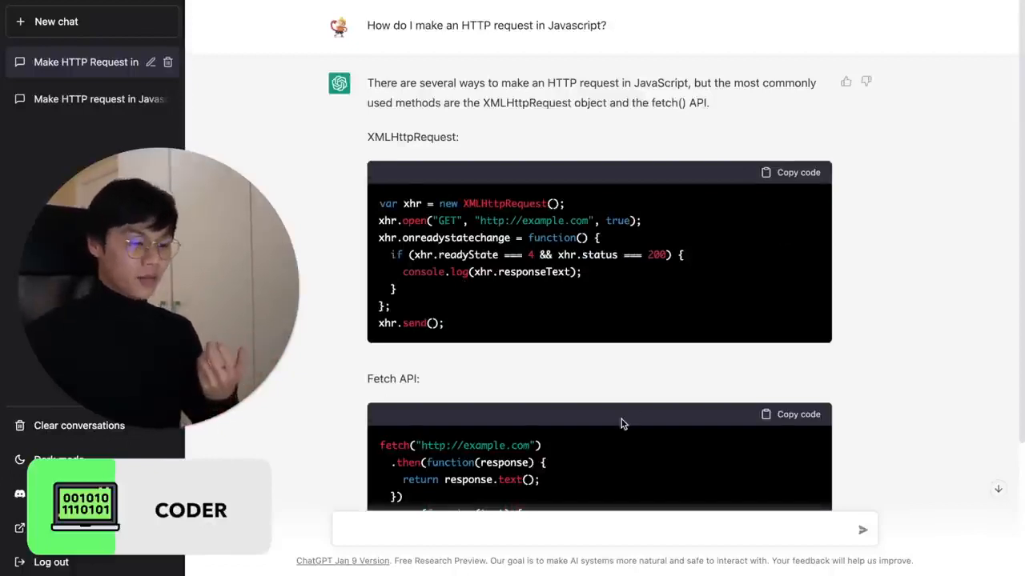
Step: Ask in the same chat "Ecrit le code d'une page d'accueil de portfolio en utilisant React"
{"action": "scroll", "coordinate": [623, 423], "scroll_direction": "down", "scroll_amount": 3}
{"action": "left_click", "coordinate": [470, 533]}
{"action": "type", "text": "Ecri"}
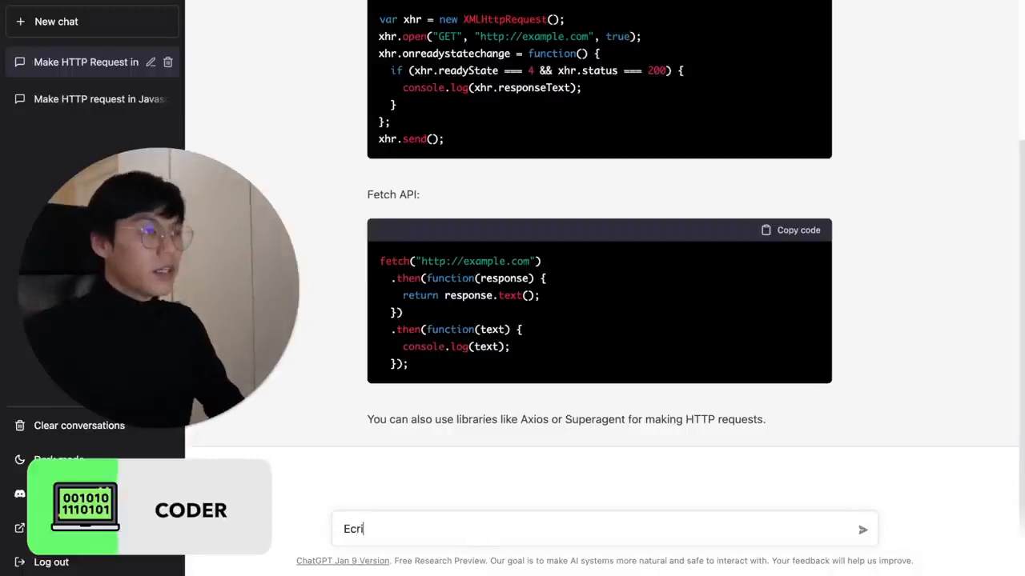
{"action": "type", "text": "t le code d'une page d'accueil de portfolio en utilisant React"}
{"action": "key", "text": "Return"}
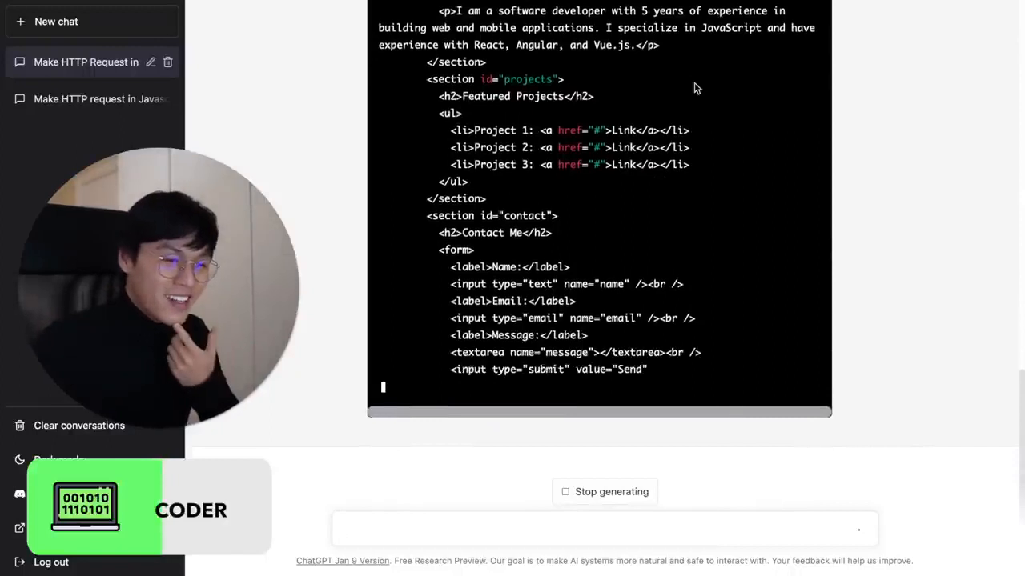
Step: Examine the generated React portfolio code and its explanation, looking back at the earlier HTTP request answer
{"action": "scroll", "coordinate": [777, 137], "scroll_direction": "up", "scroll_amount": 3}
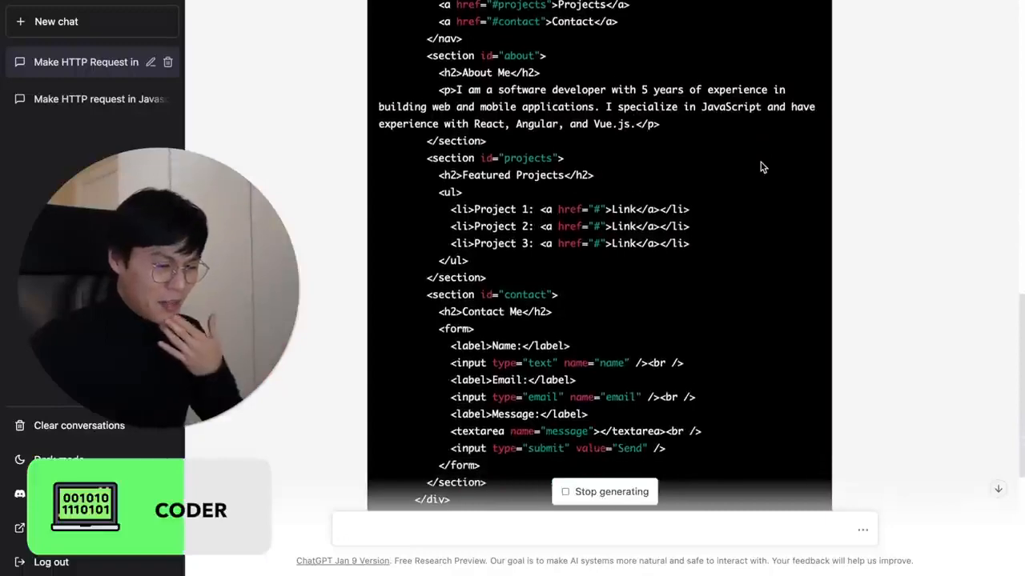
{"action": "scroll", "coordinate": [762, 167], "scroll_direction": "down", "scroll_amount": 3}
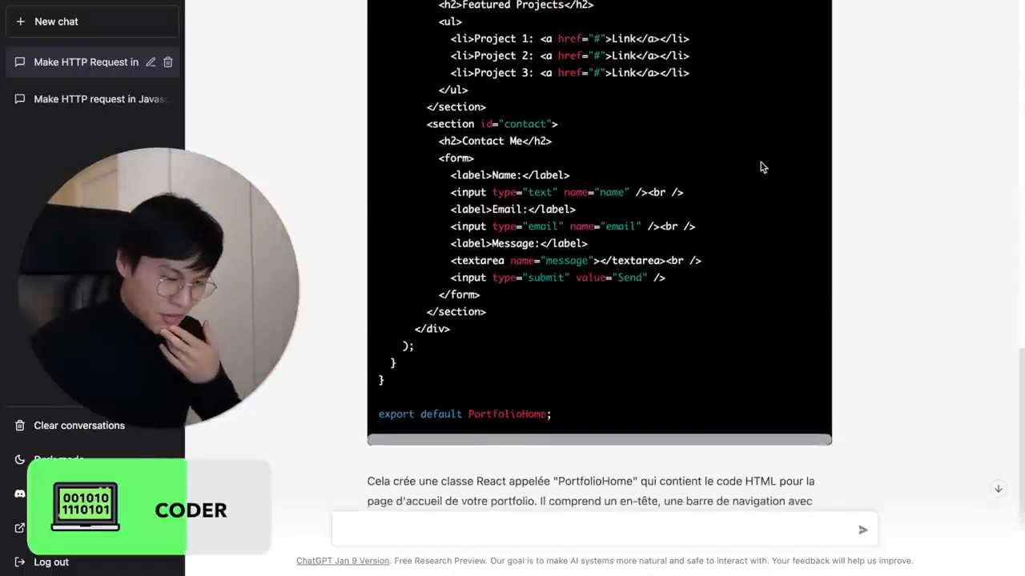
{"action": "scroll", "coordinate": [761, 167], "scroll_direction": "down", "scroll_amount": 2}
{"action": "scroll", "coordinate": [761, 167], "scroll_direction": "up", "scroll_amount": 7}
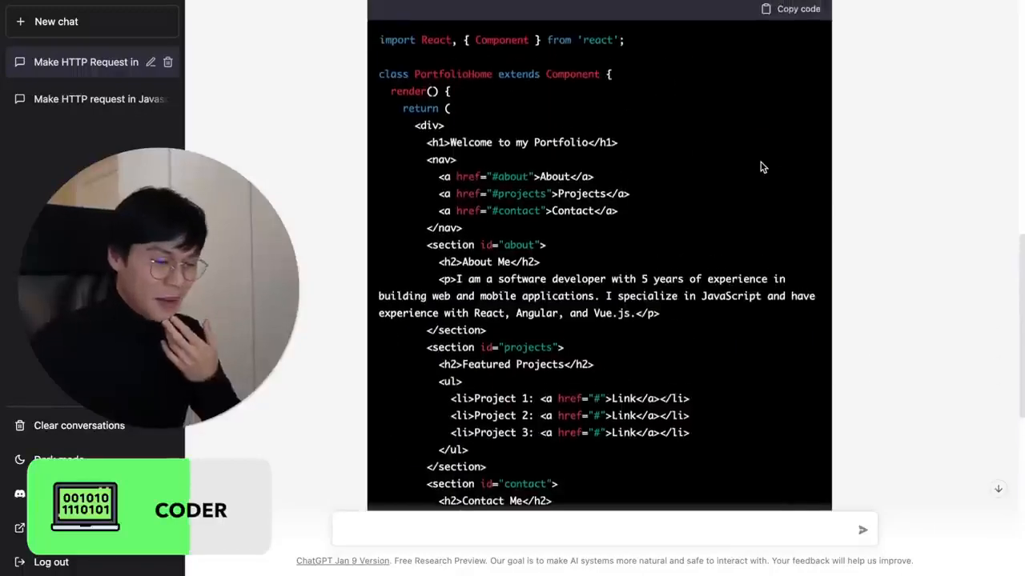
{"action": "scroll", "coordinate": [762, 166], "scroll_direction": "down", "scroll_amount": 2}
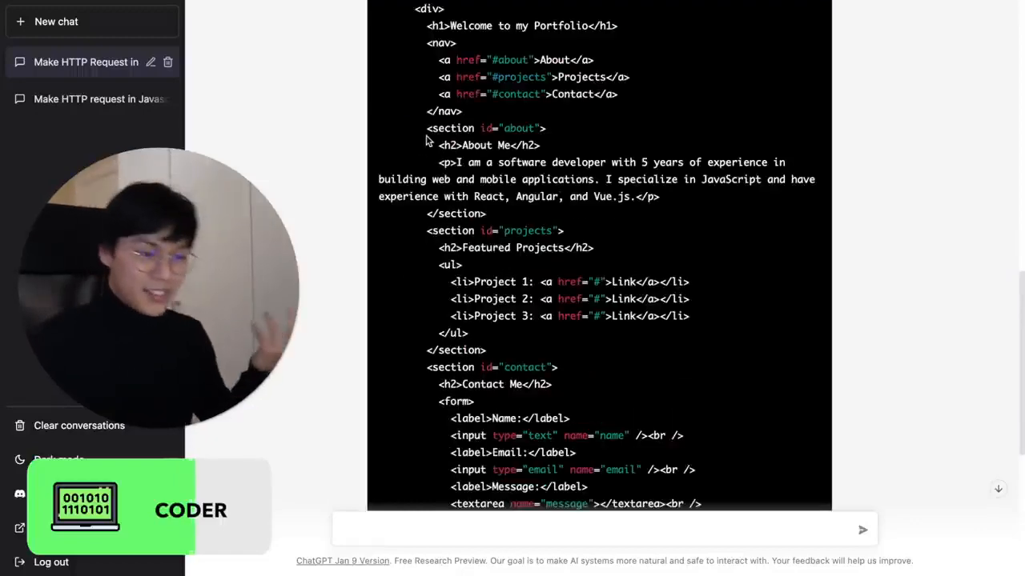
{"action": "scroll", "coordinate": [299, 302], "scroll_direction": "down", "scroll_amount": 3}
{"action": "scroll", "coordinate": [300, 296], "scroll_direction": "up", "scroll_amount": 8}
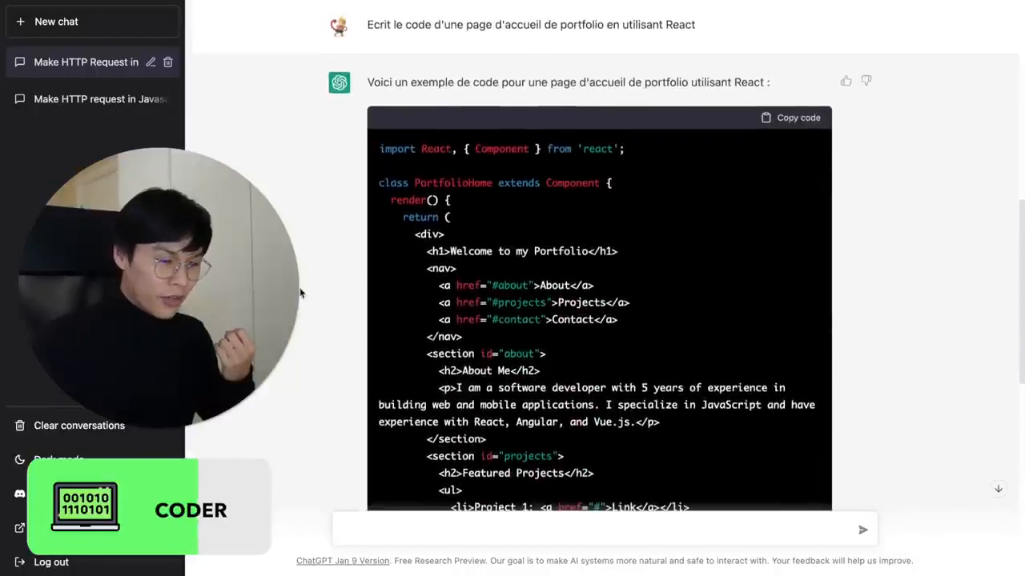
{"action": "scroll", "coordinate": [357, 249], "scroll_direction": "down", "scroll_amount": 10}
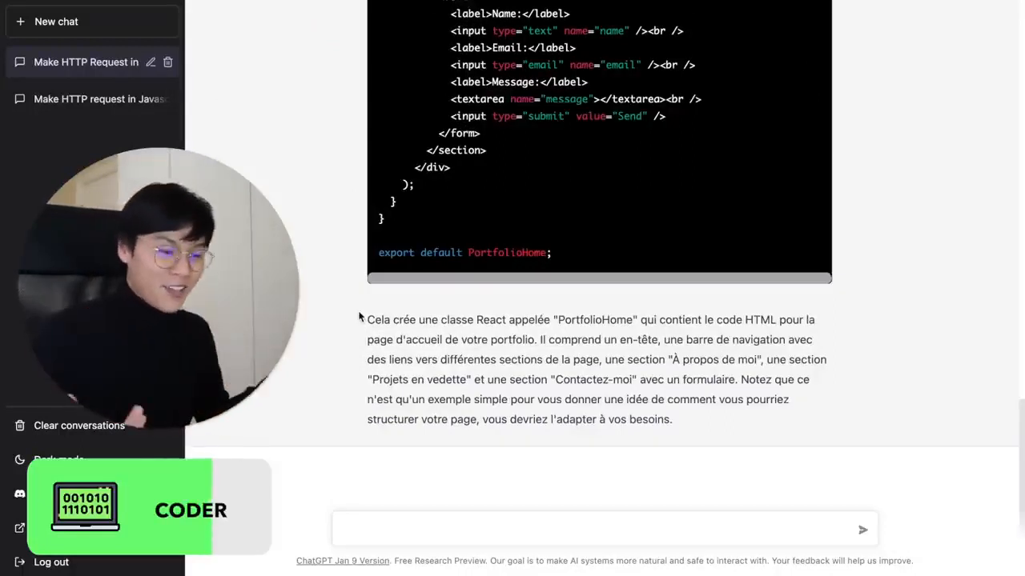
{"action": "scroll", "coordinate": [360, 317], "scroll_direction": "up", "scroll_amount": 10}
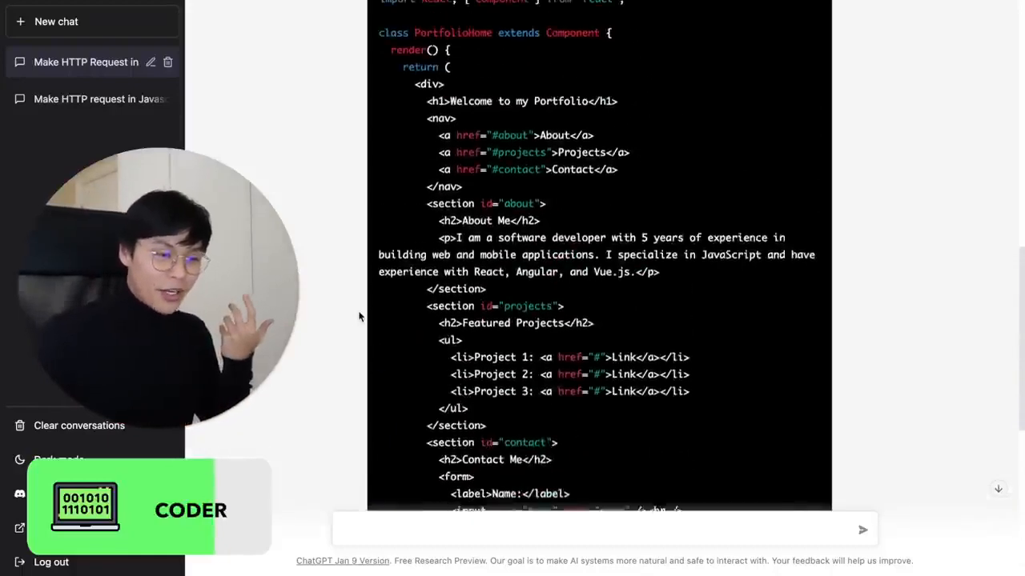
{"action": "scroll", "coordinate": [359, 317], "scroll_direction": "up", "scroll_amount": 5}
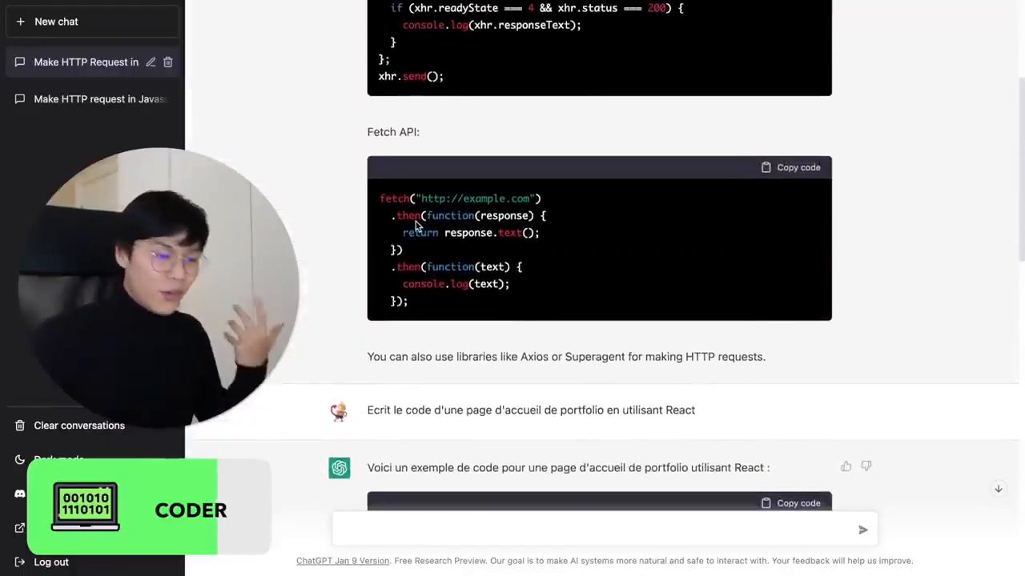
{"action": "scroll", "coordinate": [414, 224], "scroll_direction": "down", "scroll_amount": 1}
{"action": "scroll", "coordinate": [396, 197], "scroll_direction": "down", "scroll_amount": 5}
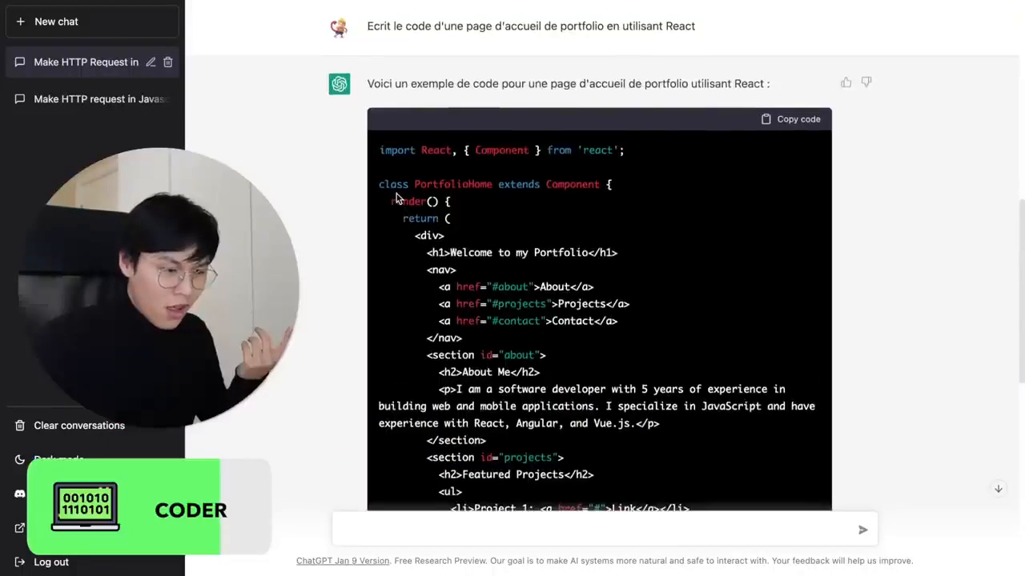
{"action": "scroll", "coordinate": [396, 198], "scroll_direction": "down", "scroll_amount": 8}
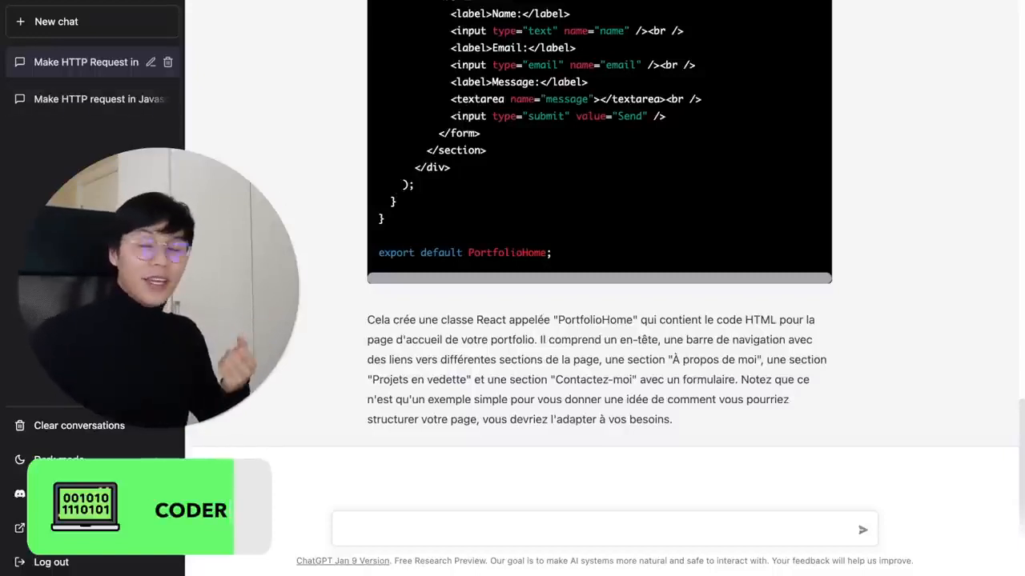
Step: Submit the problem "Given an array of integers nums and an integer target, return indices of the two numbers such that they add up to target"
{"action": "type", "text": "Given an array of integers nums and an integer target, return indices of the two numbers such that they add up to target.  You may assume that each input would have exactly one solution, and you may not use the same element twice.  You can return the answer in any order."}
{"action": "key", "text": "Return"}
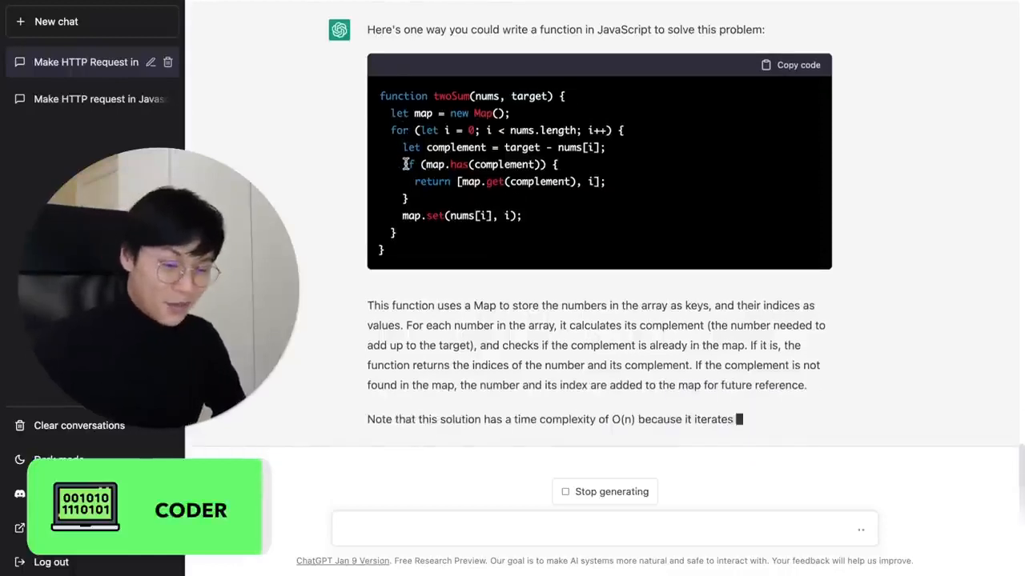
Step: Review the twoSum solution by highlighting its time complexity note and rereading the problem statement
{"action": "left_click_drag", "start_coordinate": [407, 398], "coordinate": [667, 414]}
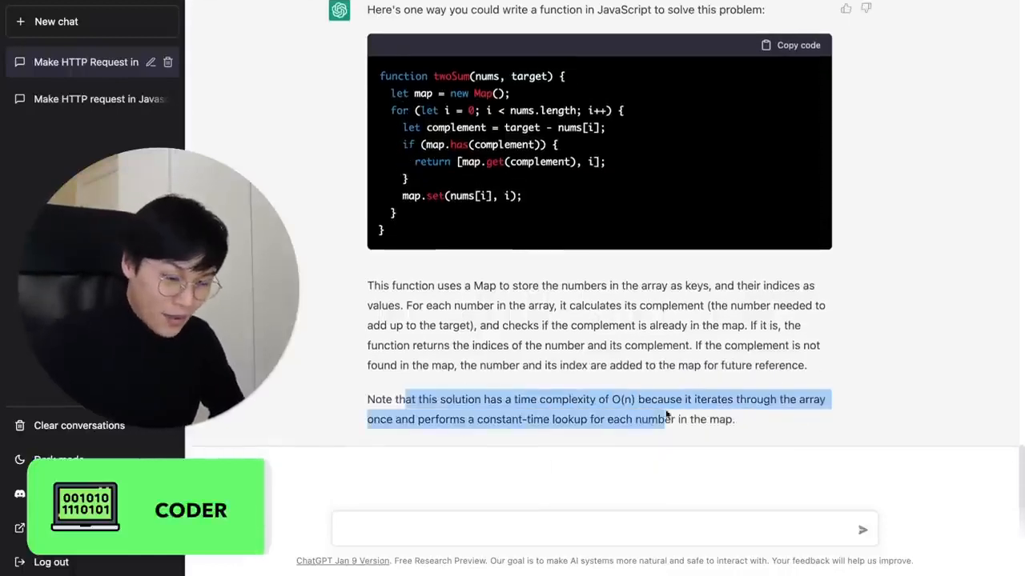
{"action": "scroll", "coordinate": [668, 418], "scroll_direction": "up", "scroll_amount": 3}
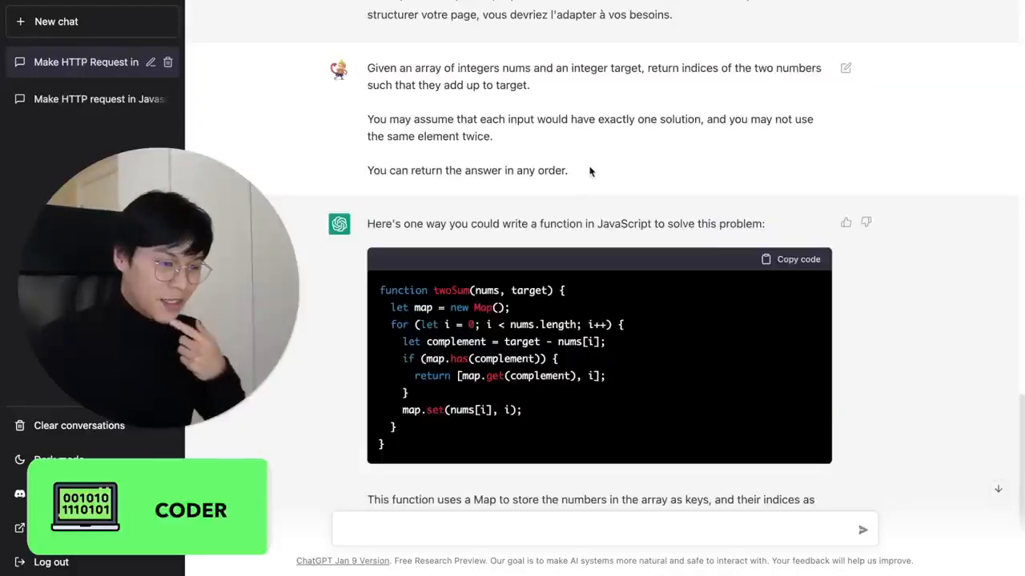
{"action": "left_click_drag", "start_coordinate": [588, 172], "coordinate": [415, 78]}
{"action": "left_click", "coordinate": [420, 108]}
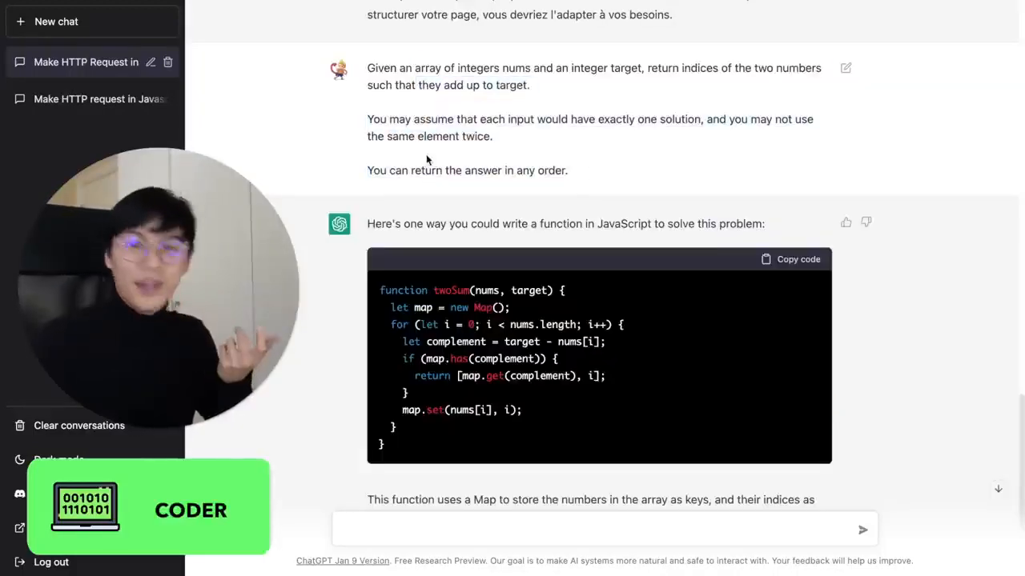
{"action": "scroll", "coordinate": [427, 160], "scroll_direction": "down", "scroll_amount": 3}
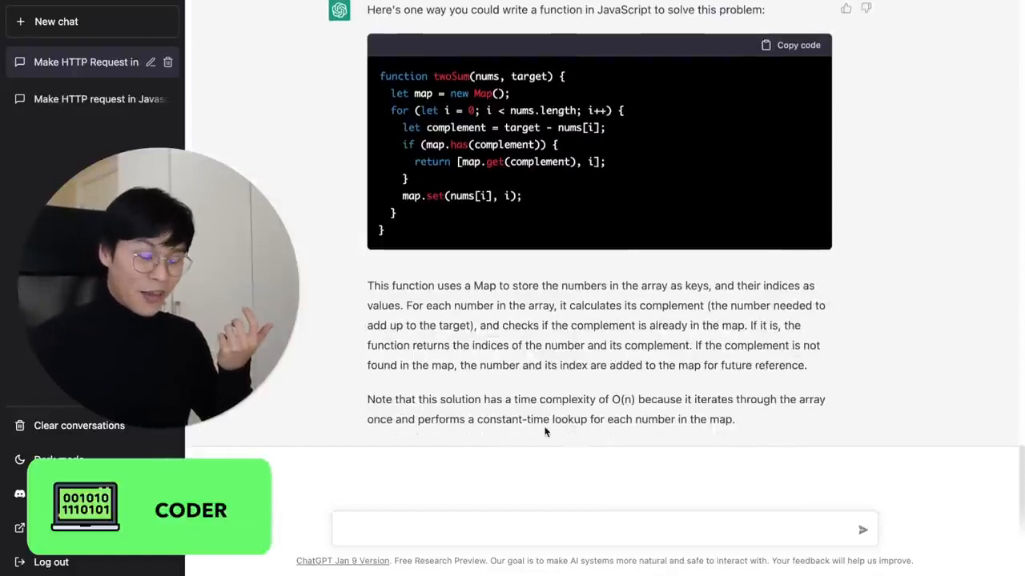